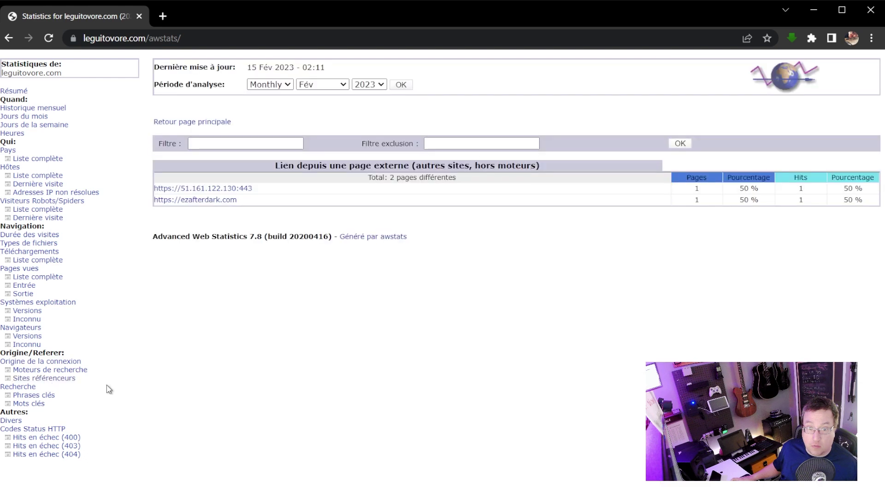
Display the AWStats search-engine referrers report and select the full URL in the address bar.
{"action": "left_click", "coordinate": [69, 369]}
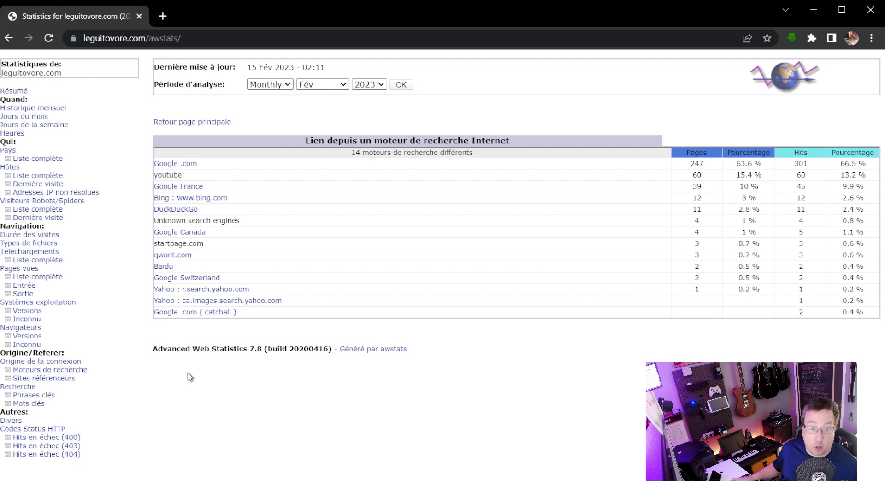
{"action": "left_click", "coordinate": [187, 35]}
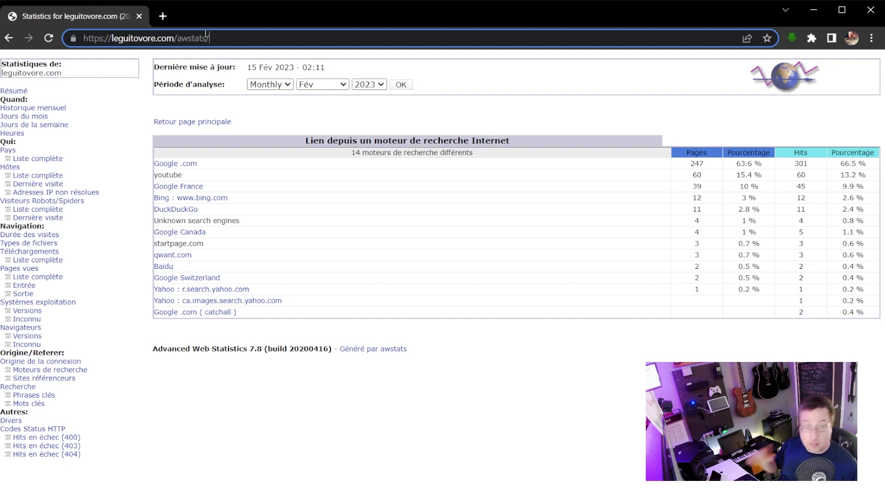
{"action": "left_click_drag", "start_coordinate": [211, 37], "coordinate": [68, 46]}
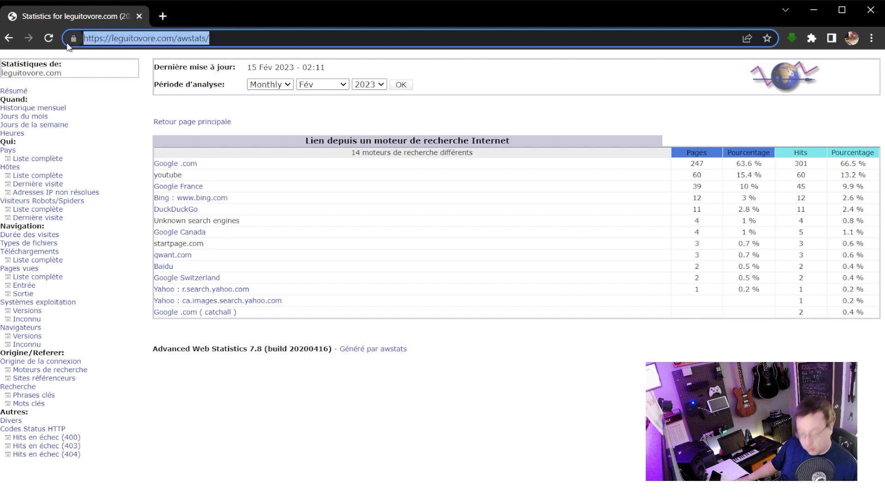
Search the web for 'google analytics' and go to the Google Analytics site.
{"action": "type", "text": "google a"}
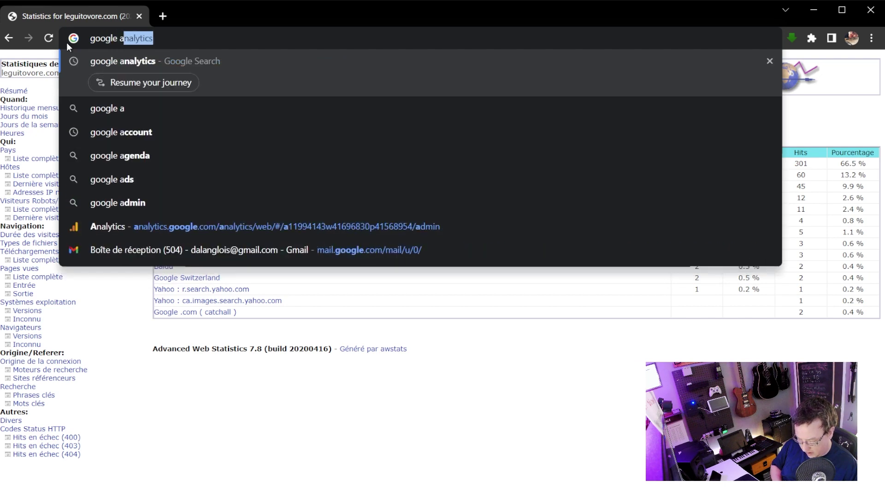
{"action": "type", "text": "nalytics"}
{"action": "key", "text": "Return"}
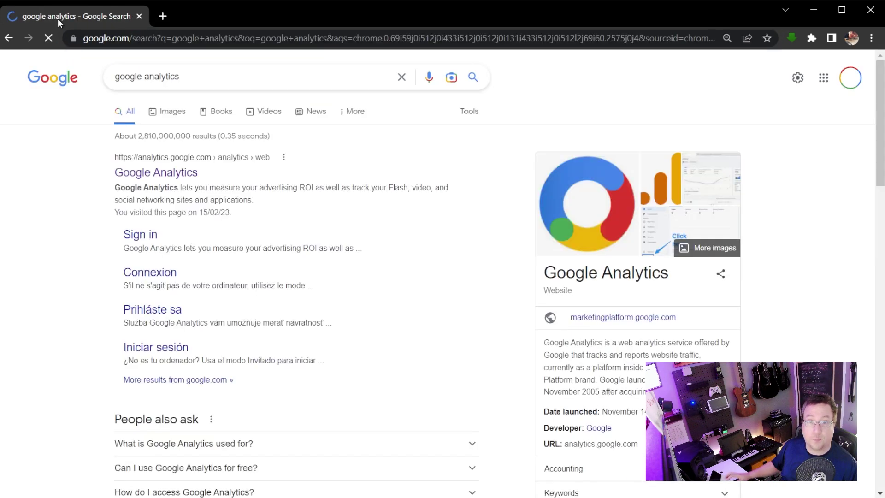
{"action": "left_click", "coordinate": [191, 174]}
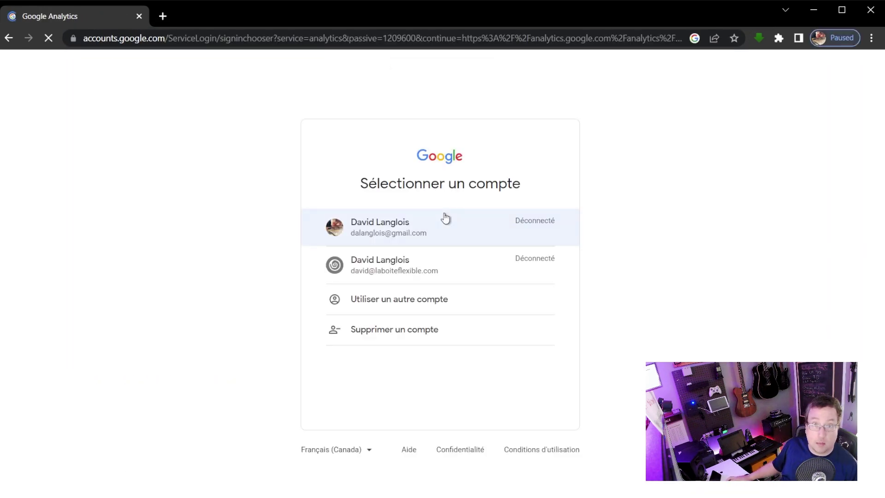
Sign in to Google Analytics with the first listed account and its password.
{"action": "left_click", "coordinate": [367, 223]}
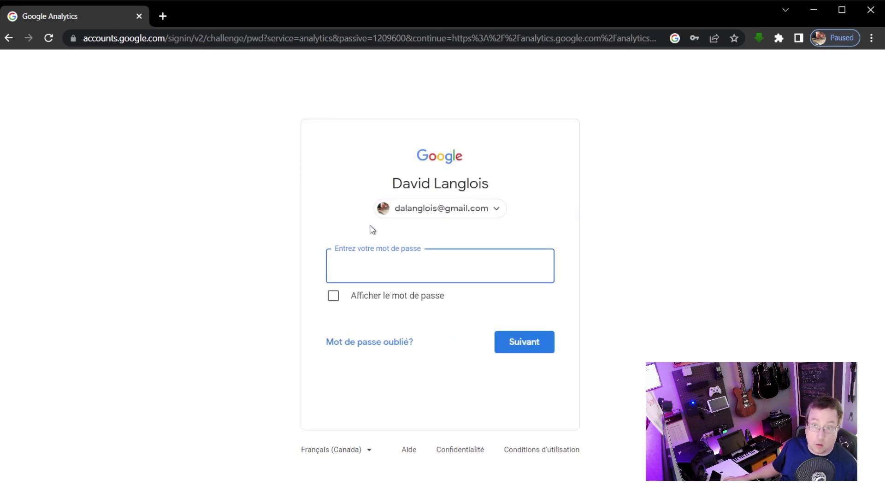
{"action": "type", "text": "•"}
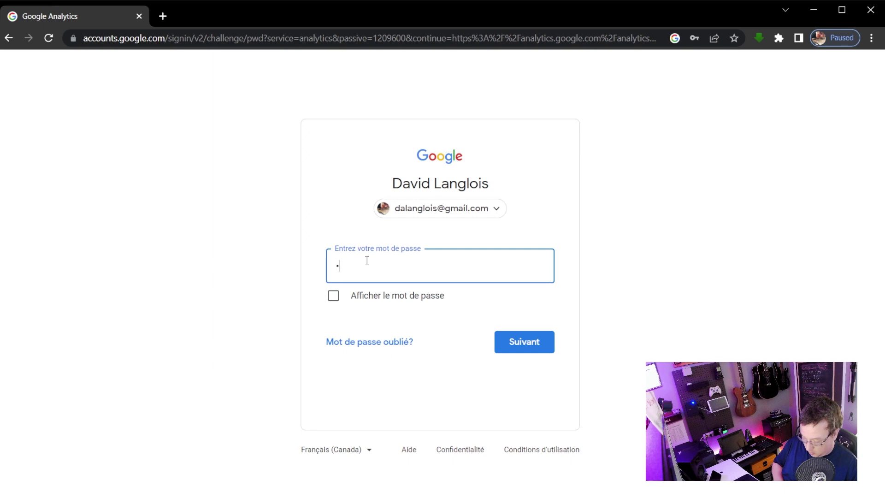
{"action": "type", "text": "••••••••••••"}
{"action": "key", "text": "Return"}
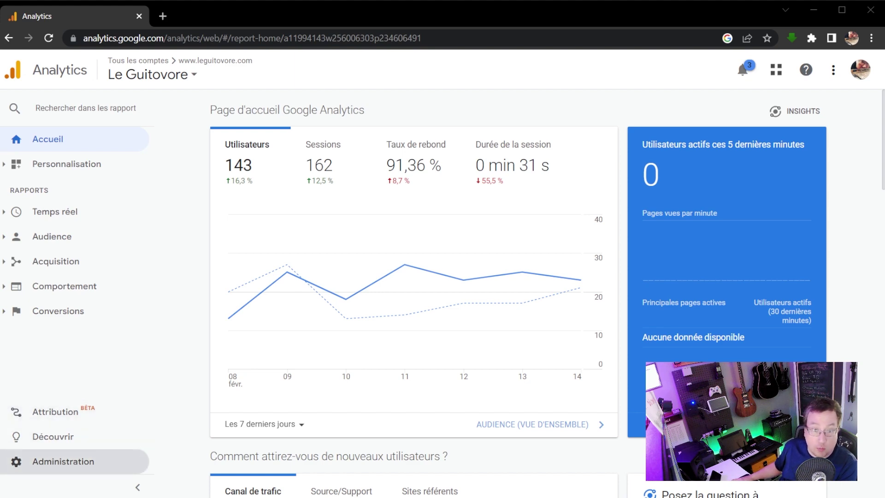
Start a new property from Administration and set Canada as the reporting country.
{"action": "left_click", "coordinate": [59, 466]}
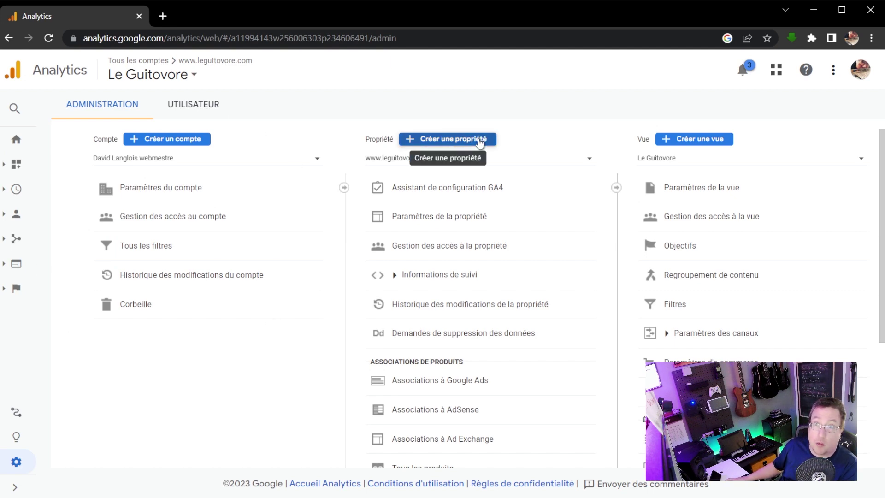
{"action": "left_click", "coordinate": [480, 143]}
{"action": "left_click", "coordinate": [240, 332]}
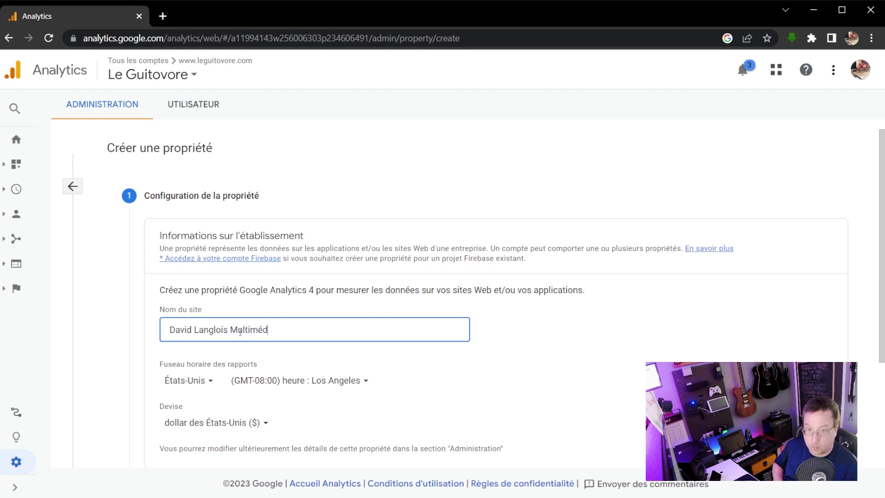
{"action": "left_click", "coordinate": [200, 387]}
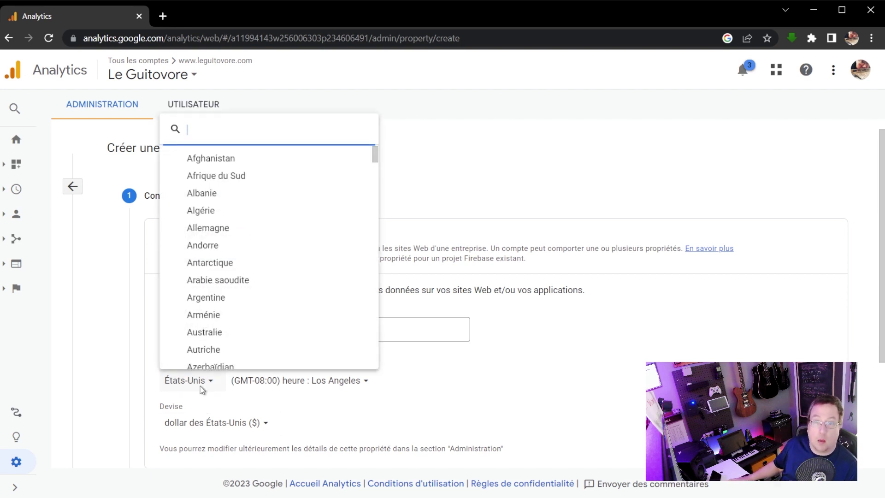
{"action": "left_click", "coordinate": [568, 295]}
{"action": "scroll", "coordinate": [401, 314], "scroll_direction": "down", "scroll_amount": 2}
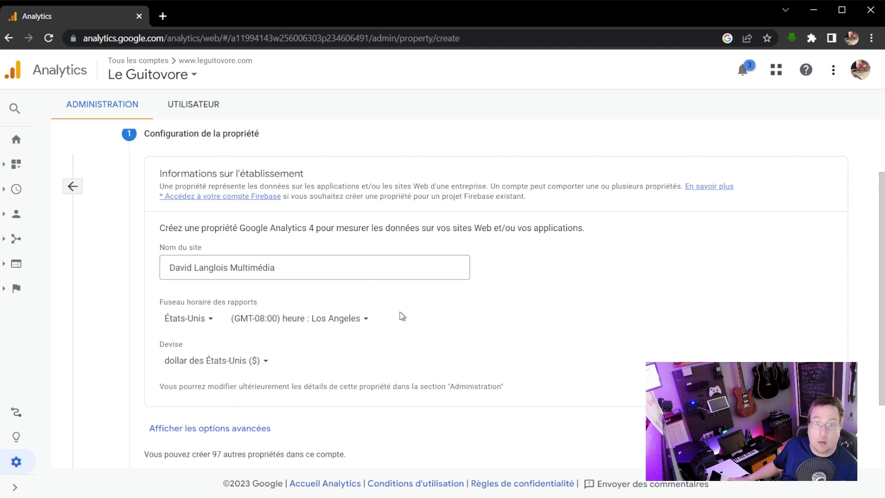
{"action": "left_click", "coordinate": [186, 319]}
{"action": "type", "text": "ca"}
{"action": "left_click", "coordinate": [202, 121]}
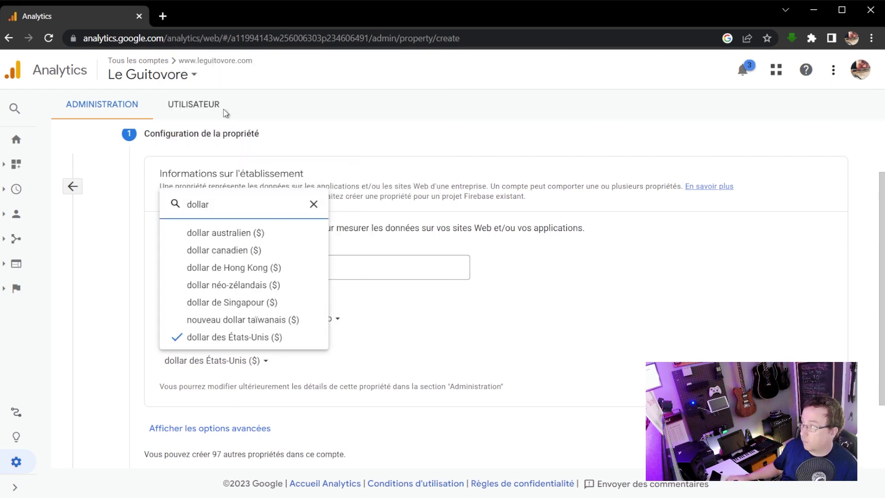
Continue through the business details and create the new property.
{"action": "left_click", "coordinate": [231, 251]}
{"action": "scroll", "coordinate": [227, 379], "scroll_direction": "down", "scroll_amount": 2}
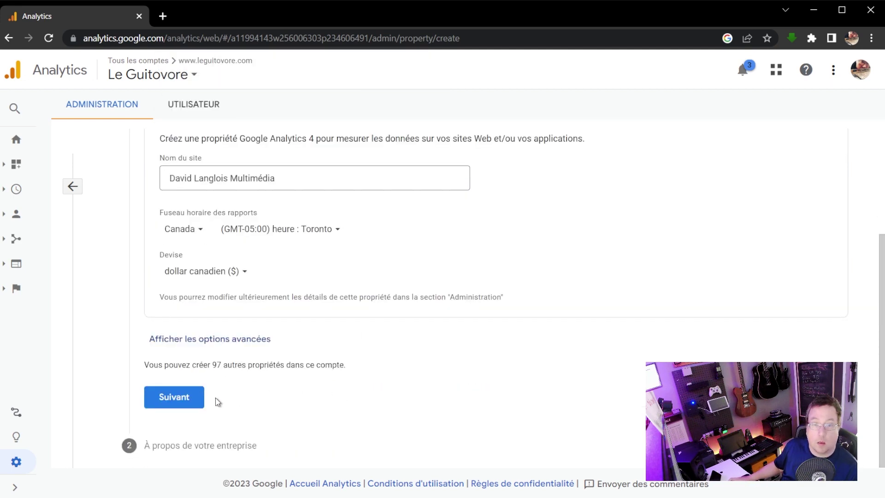
{"action": "left_click", "coordinate": [174, 397]}
{"action": "scroll", "coordinate": [475, 387], "scroll_direction": "down", "scroll_amount": 1}
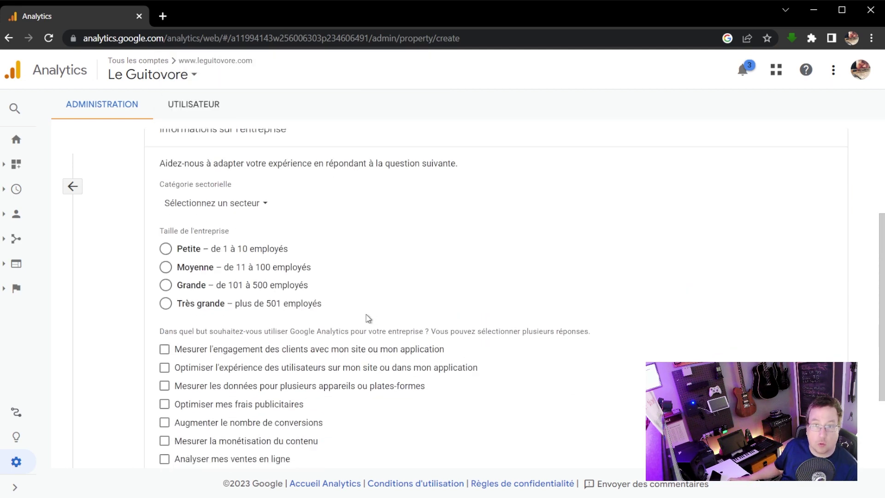
{"action": "scroll", "coordinate": [295, 249], "scroll_direction": "up", "scroll_amount": 2}
{"action": "scroll", "coordinate": [340, 296], "scroll_direction": "down", "scroll_amount": 4}
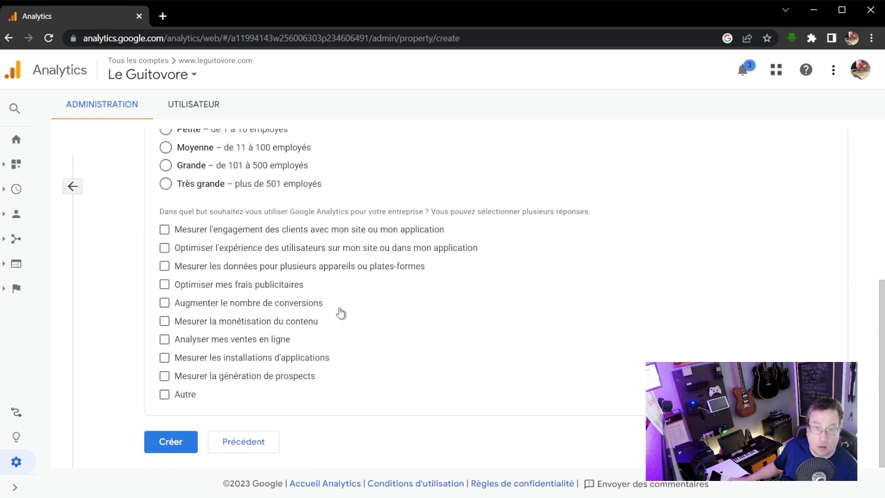
{"action": "left_click", "coordinate": [175, 442]}
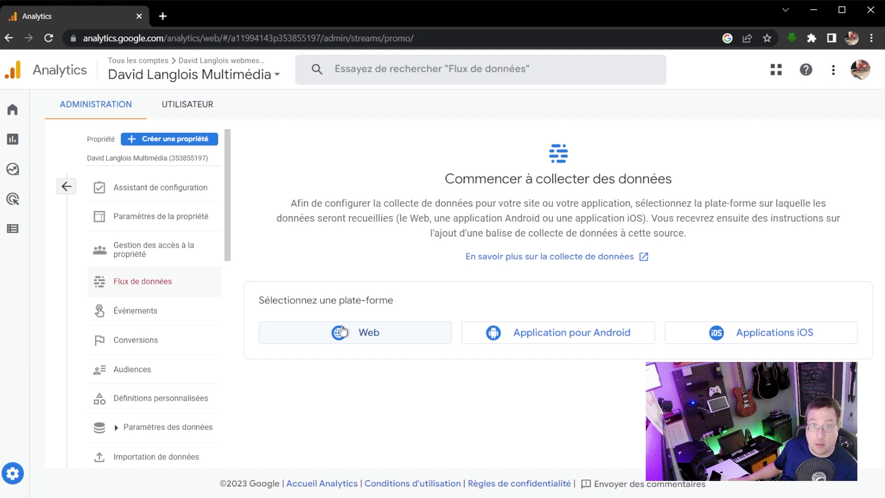
{"action": "left_click", "coordinate": [352, 337]}
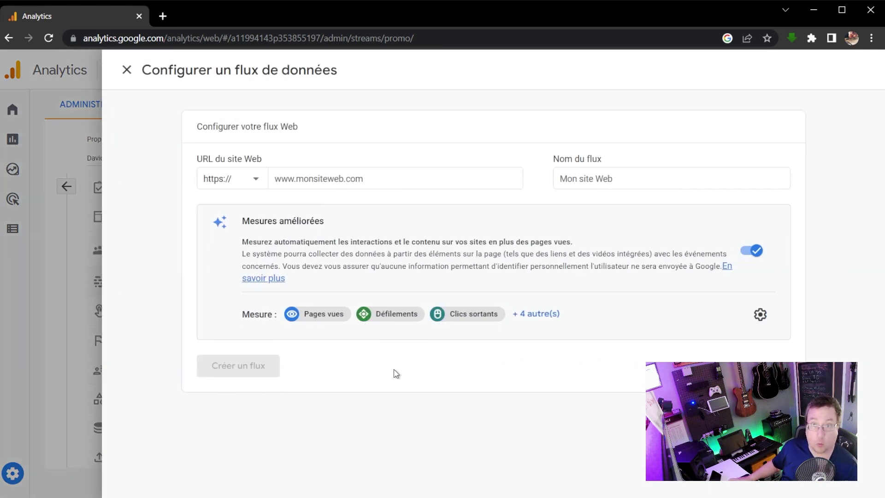
{"action": "left_click", "coordinate": [376, 179]}
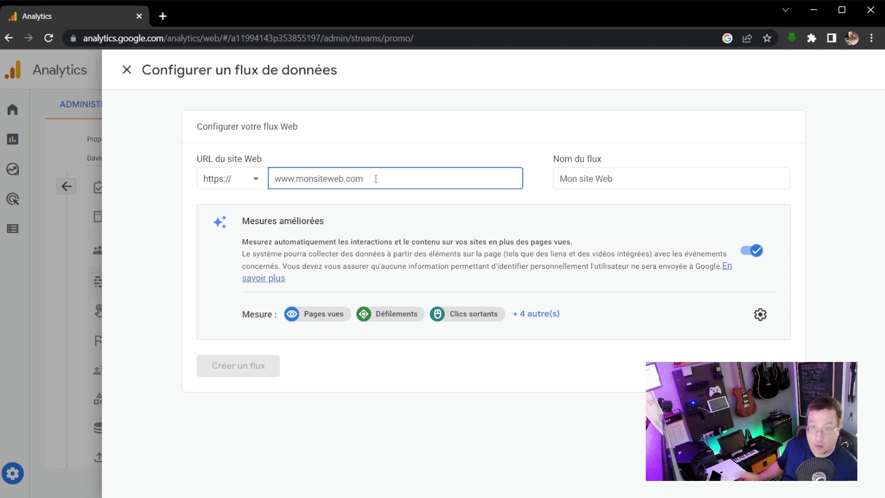
{"action": "type", "text": "ww"}
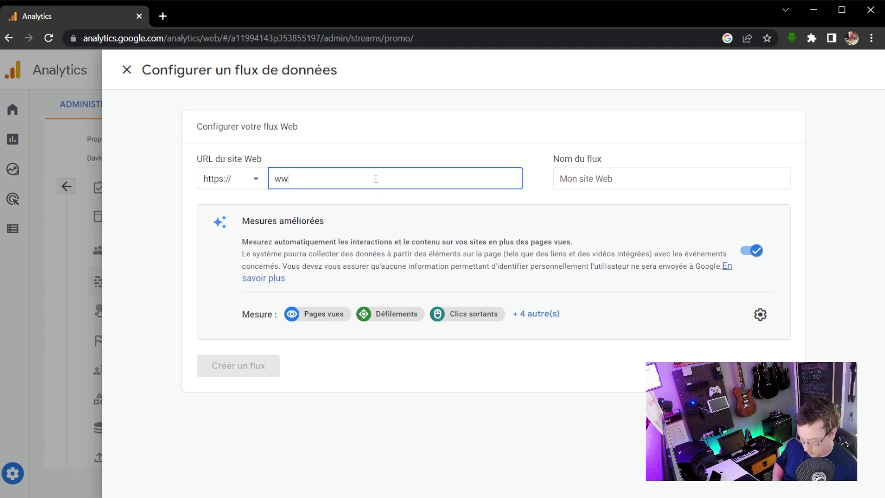
{"action": "type", "text": "w.dalanglois.com"}
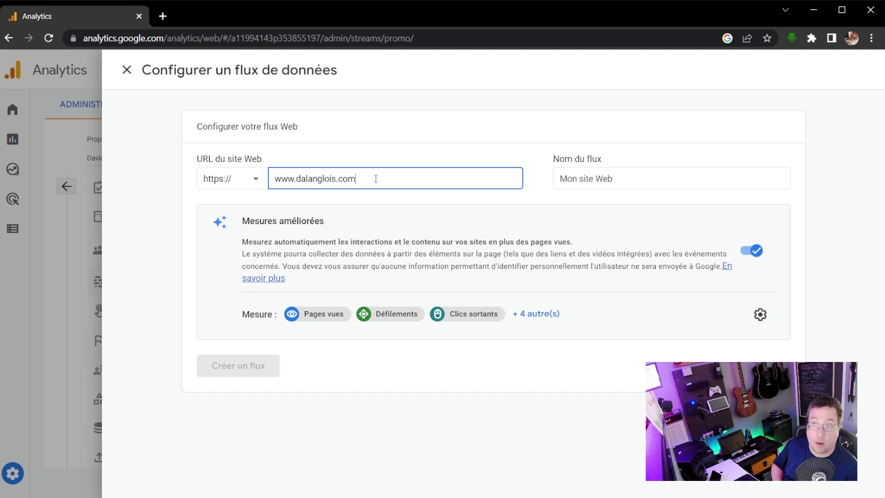
{"action": "key", "text": "Tab"}
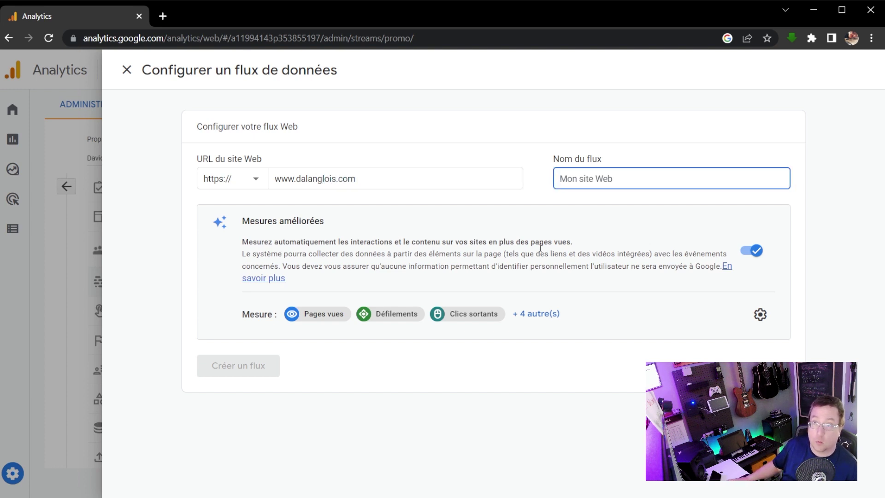
{"action": "type", "text": "Mon site web"}
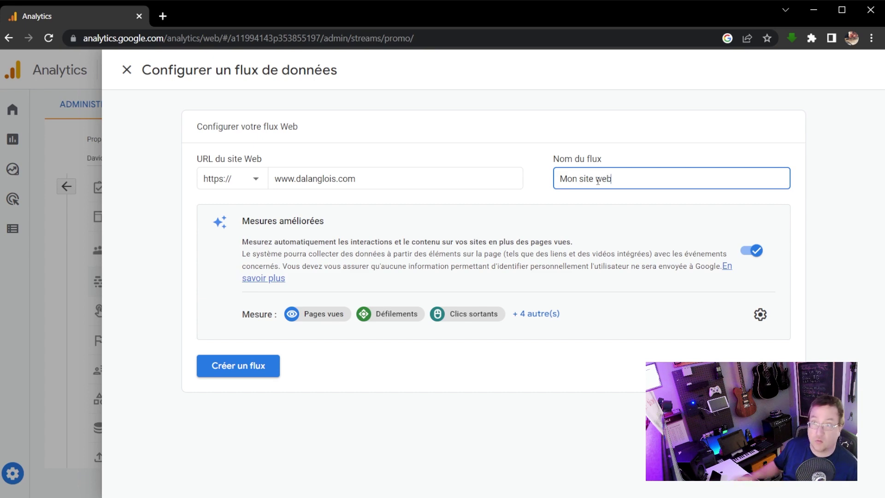
{"action": "left_click", "coordinate": [243, 371]}
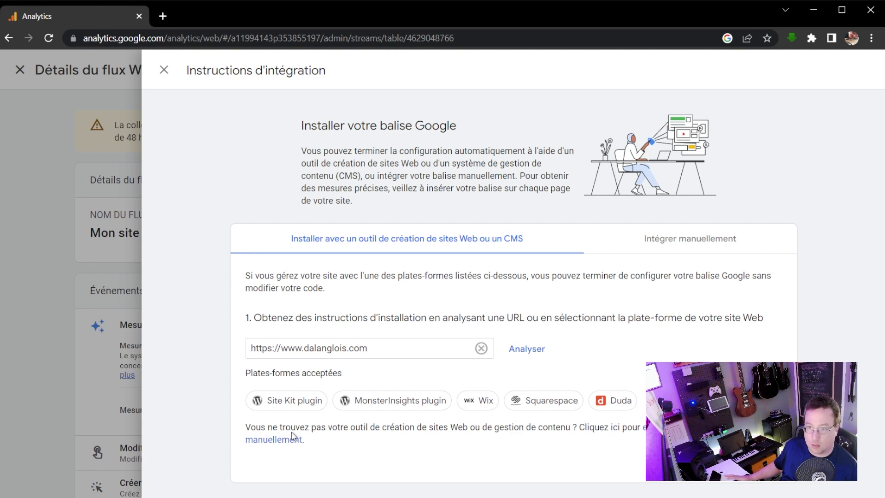
Check the manual tag code, then pick the Site Kit plugin instructions and copy the Google tag ID.
{"action": "left_click", "coordinate": [716, 243]}
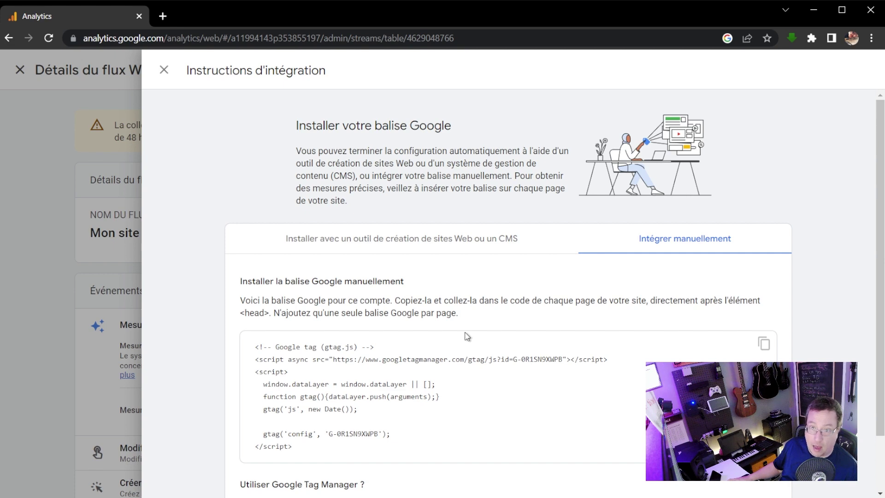
{"action": "left_click", "coordinate": [443, 240]}
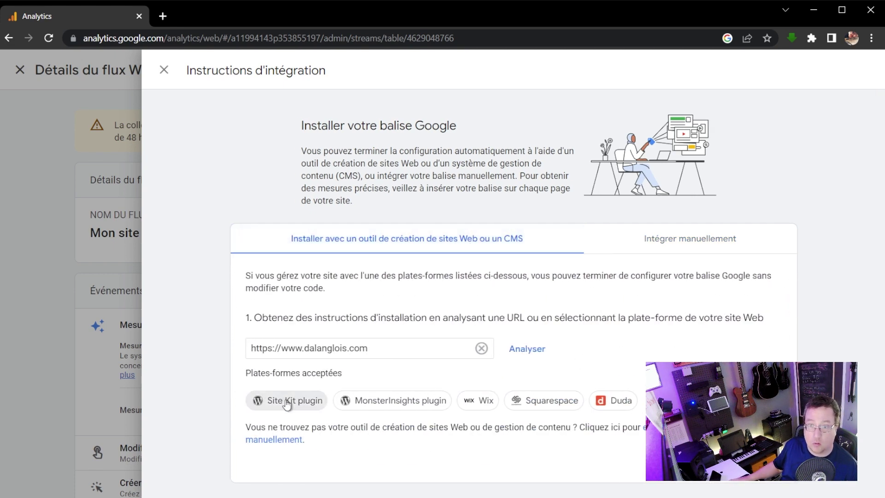
{"action": "left_click", "coordinate": [279, 401]}
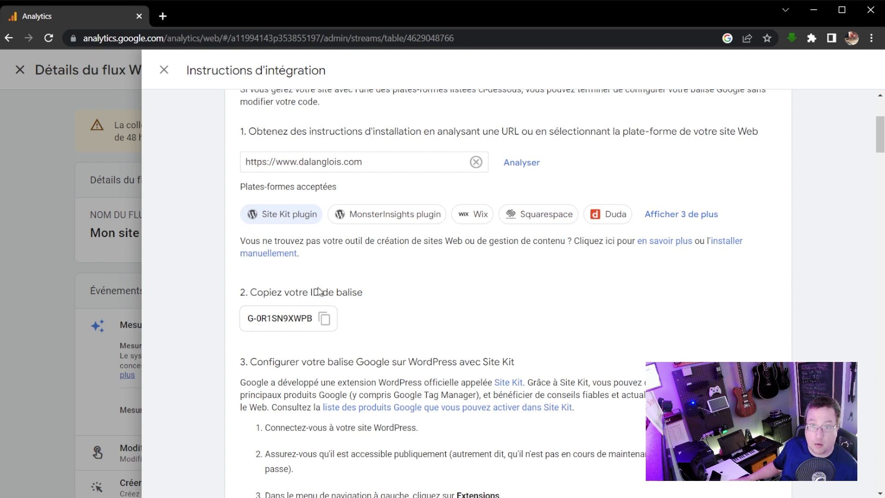
{"action": "left_click", "coordinate": [324, 321]}
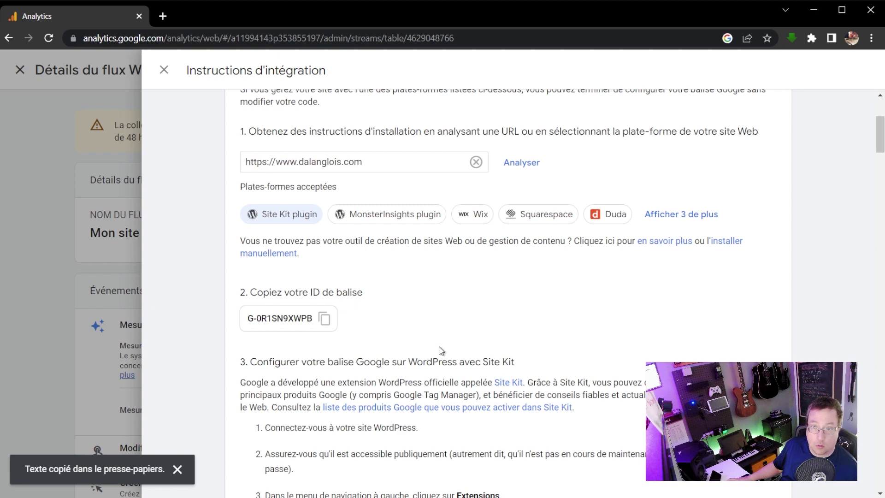
{"action": "scroll", "coordinate": [440, 350], "scroll_direction": "down", "scroll_amount": 1}
{"action": "scroll", "coordinate": [441, 296], "scroll_direction": "down", "scroll_amount": 1}
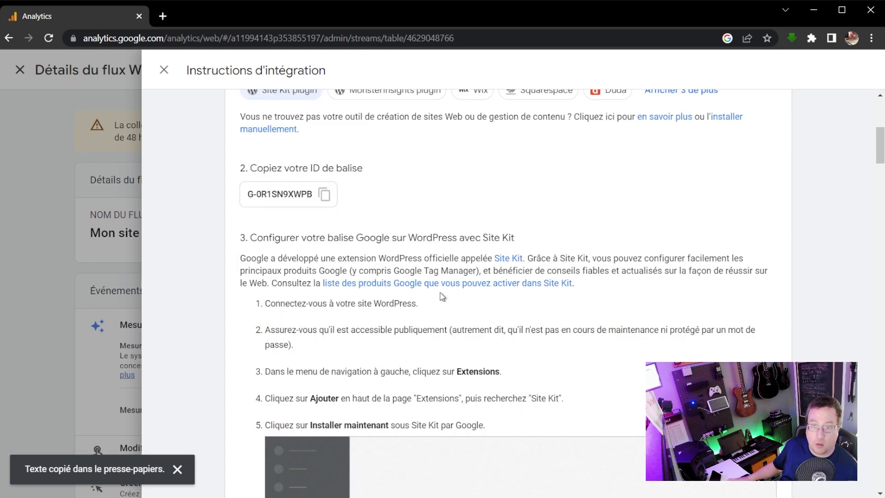
Load dalanglois.com/wp-admin in a new tab and go to the Add Plugins page.
{"action": "left_click", "coordinate": [165, 16]}
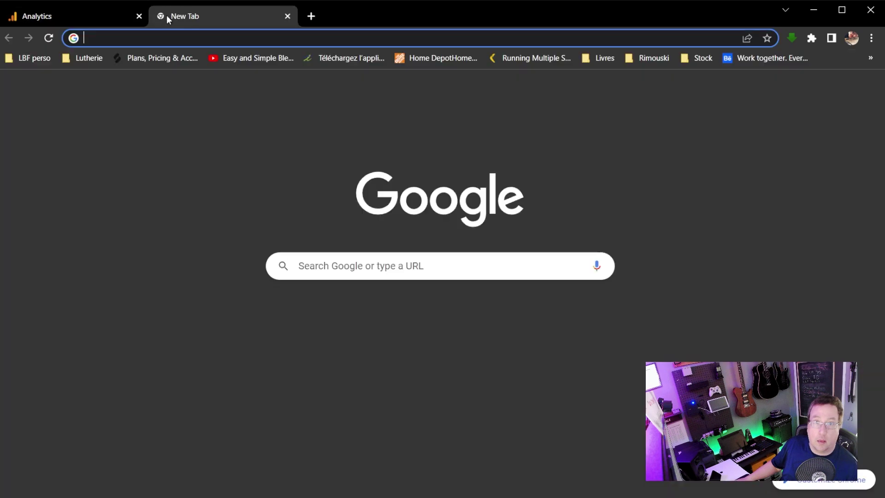
{"action": "type", "text": "dalangl"}
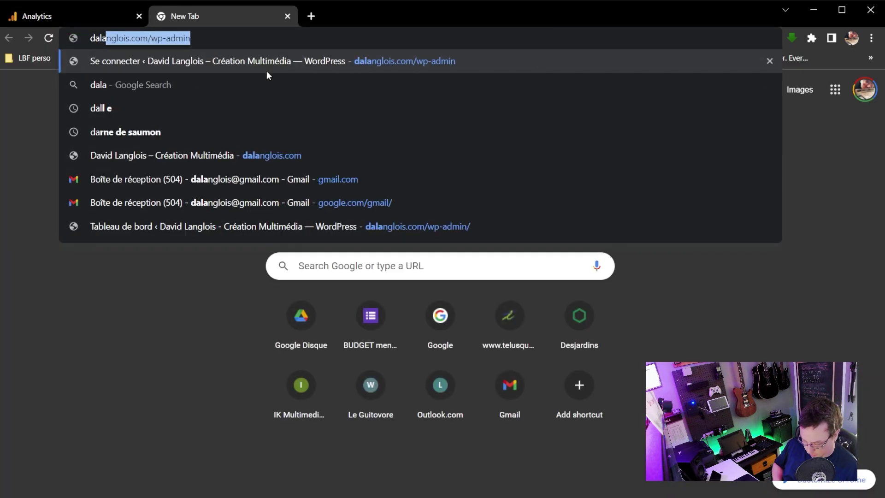
{"action": "type", "text": "ois.com/"}
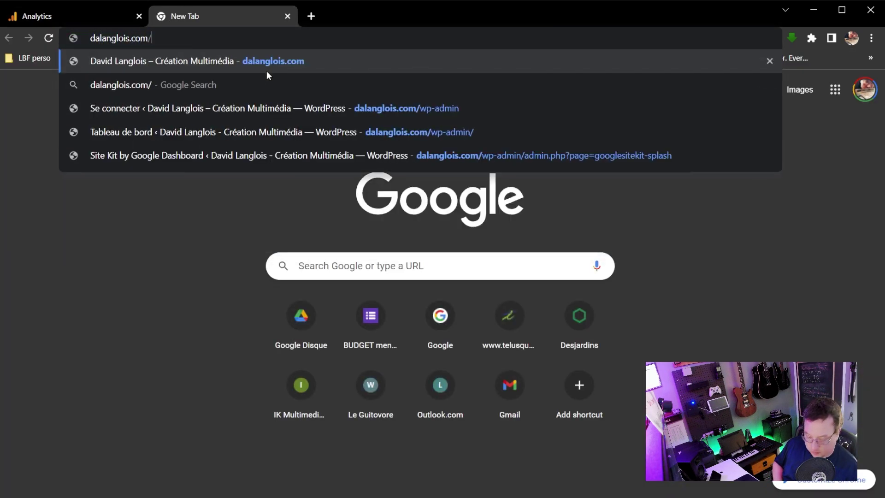
{"action": "type", "text": "wp-admin"}
{"action": "key", "text": "Return"}
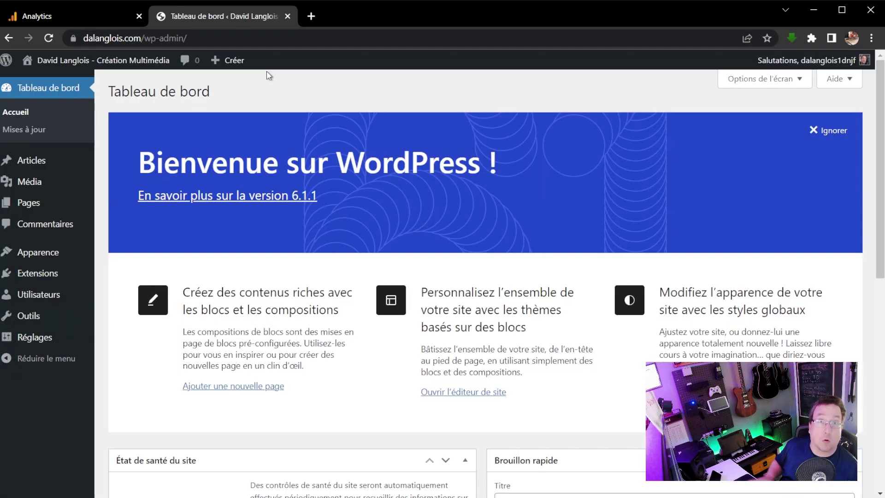
{"action": "left_click", "coordinate": [50, 282]}
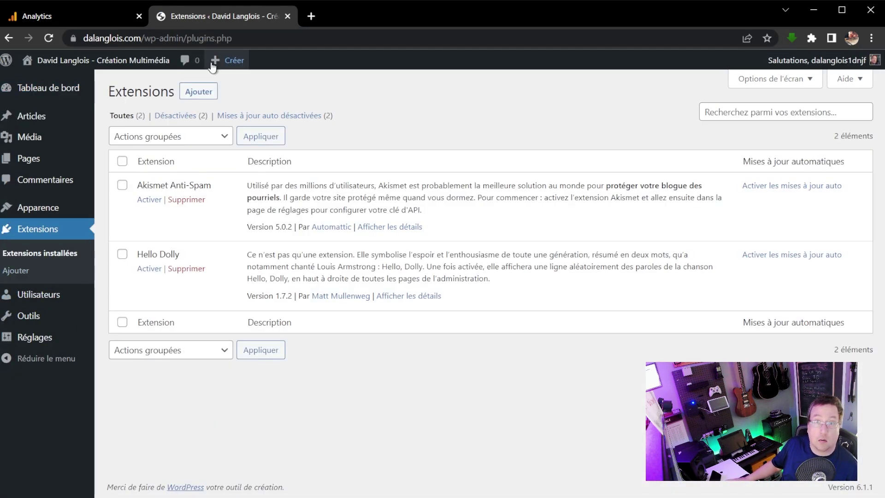
{"action": "left_click", "coordinate": [197, 92]}
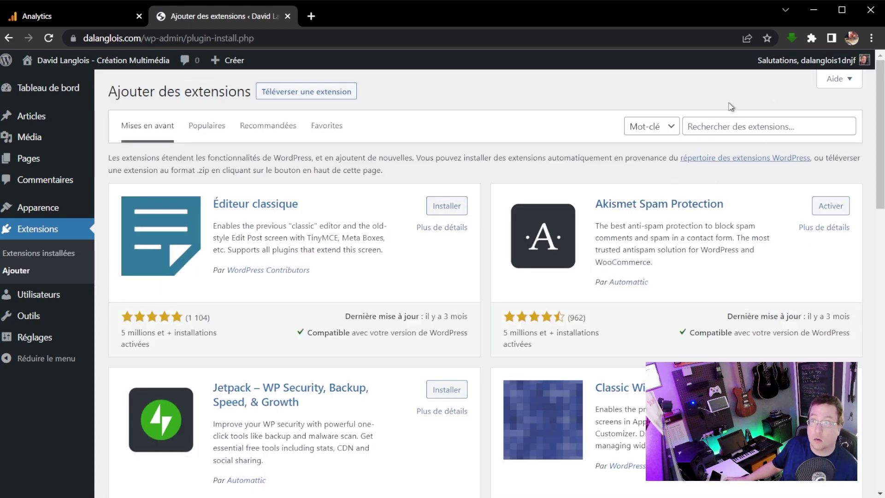
Find 'google site kit', install and activate Site Kit by Google, and launch its setup.
{"action": "left_click", "coordinate": [756, 127]}
{"action": "type", "text": "g"}
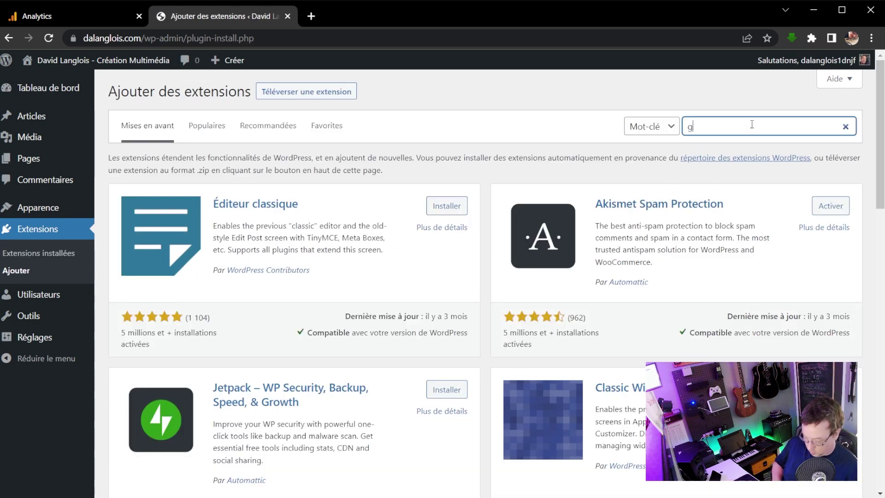
{"action": "type", "text": "oogle site ki"}
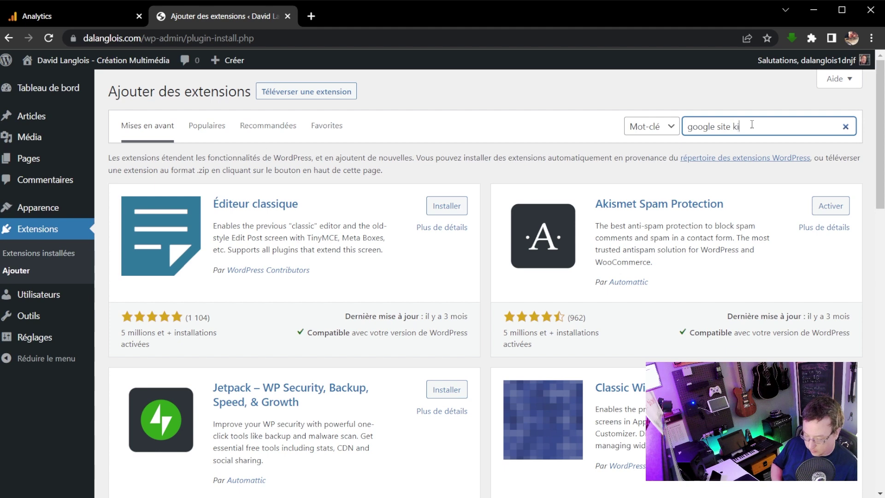
{"action": "type", "text": "t"}
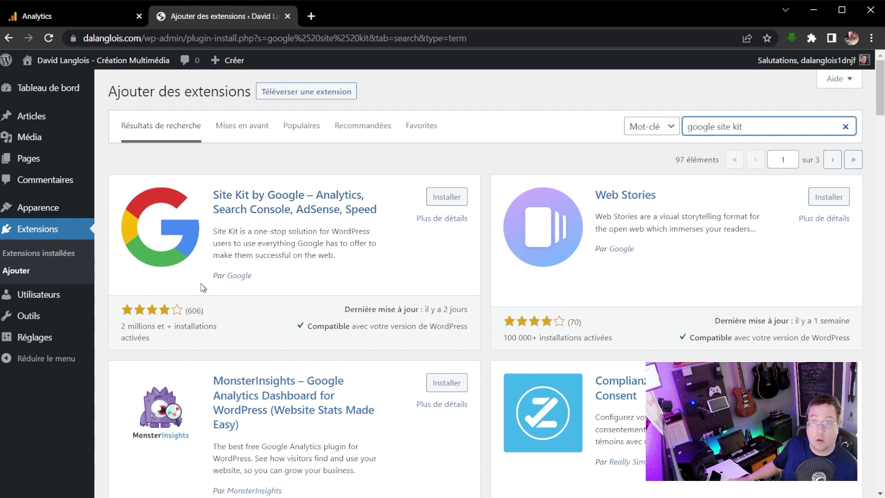
{"action": "left_click", "coordinate": [458, 199]}
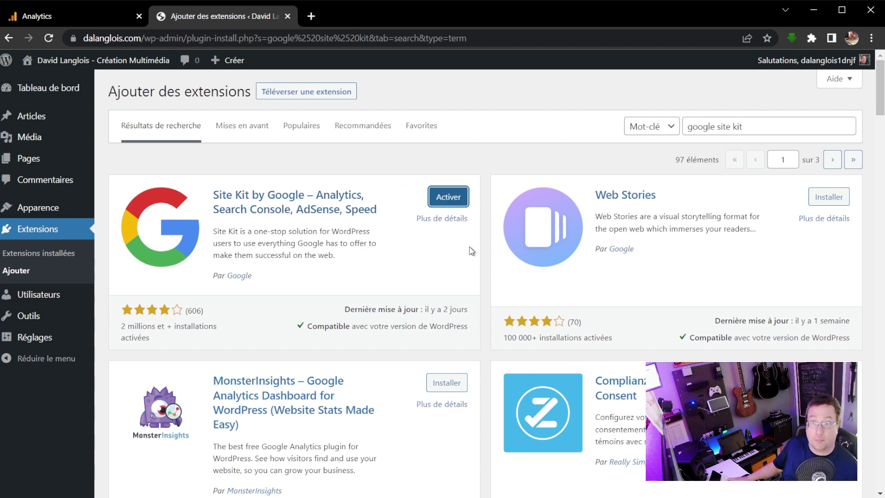
{"action": "left_click", "coordinate": [454, 199]}
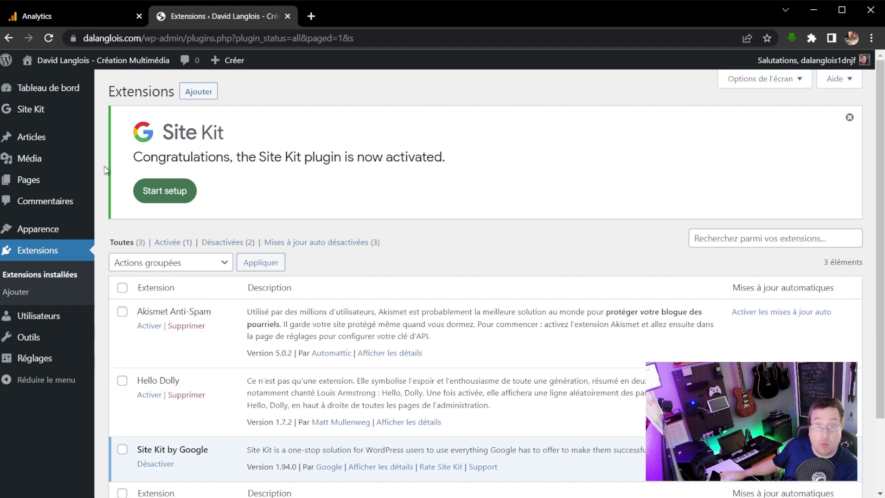
{"action": "left_click", "coordinate": [175, 196]}
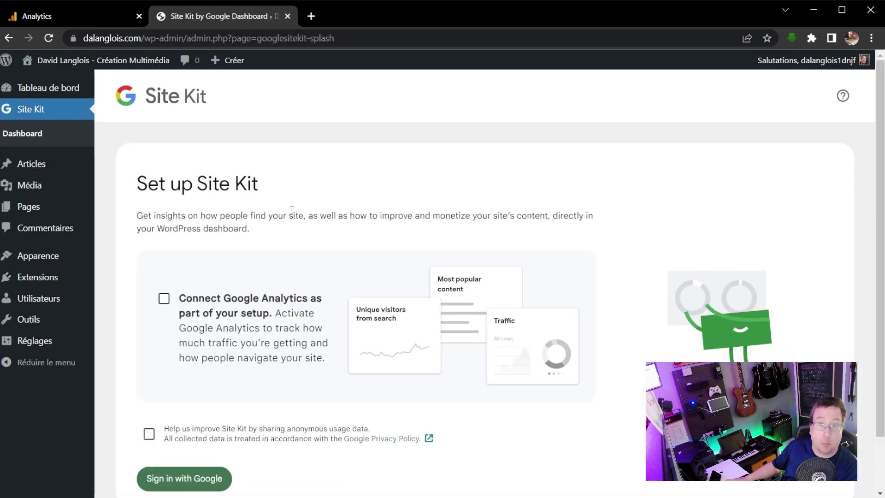
Opt into connecting Google Analytics and authorize Site Kit with the chosen Google account.
{"action": "left_click", "coordinate": [164, 298]}
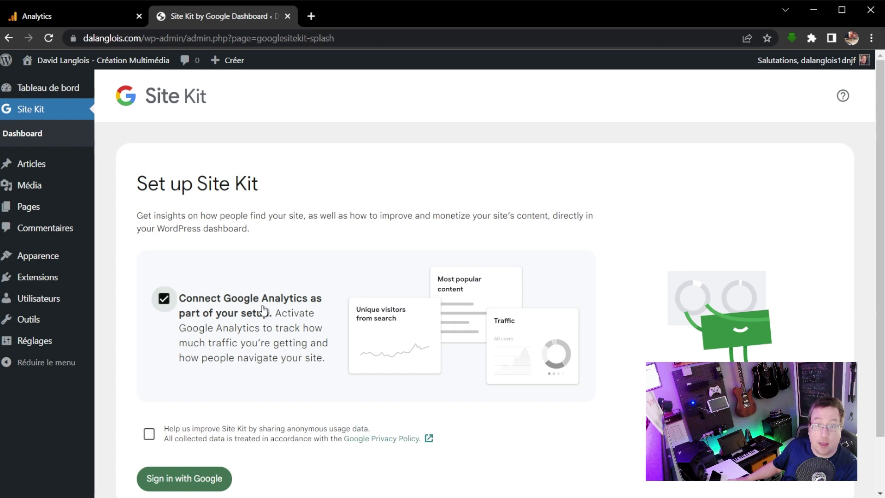
{"action": "scroll", "coordinate": [216, 438], "scroll_direction": "down", "scroll_amount": 2}
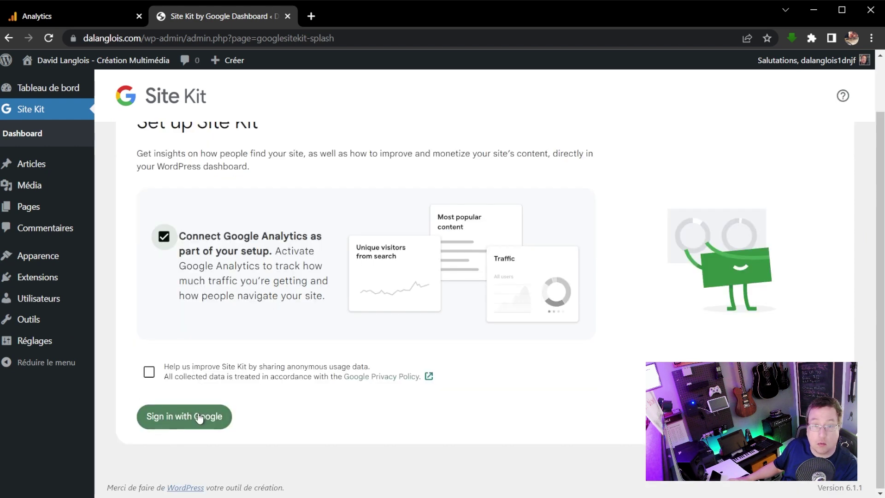
{"action": "left_click", "coordinate": [199, 418]}
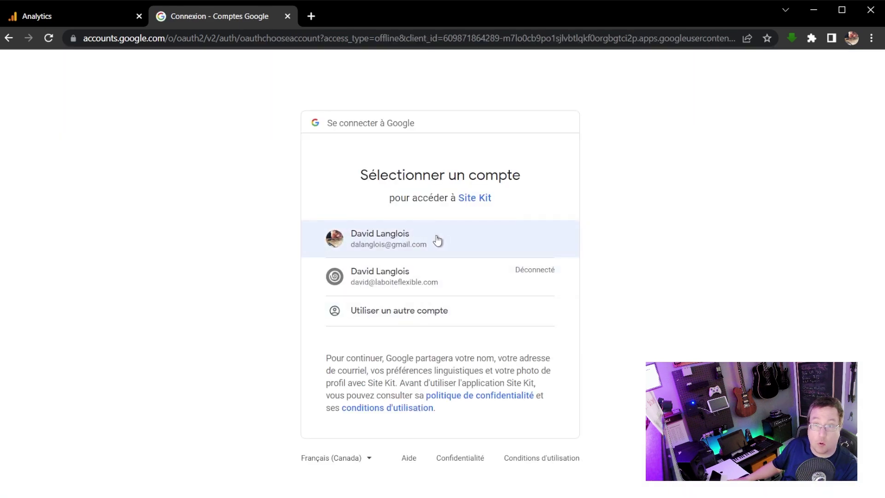
{"action": "left_click", "coordinate": [436, 240]}
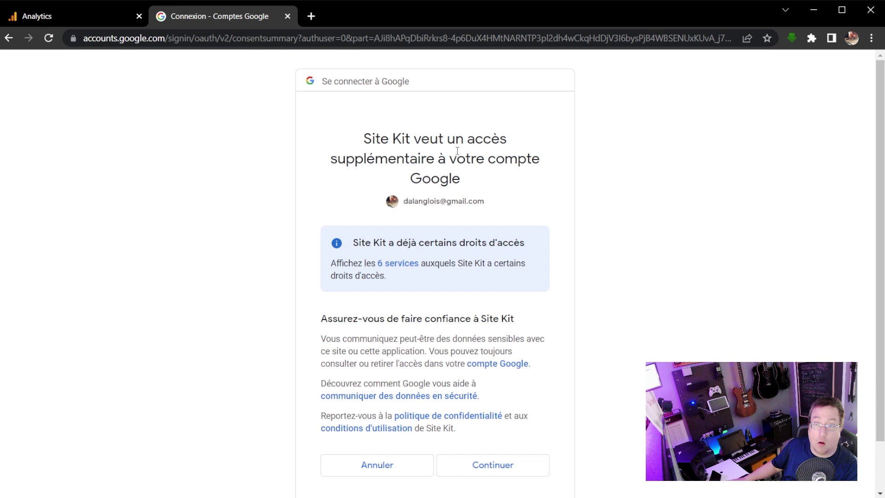
{"action": "scroll", "coordinate": [457, 150], "scroll_direction": "down", "scroll_amount": 1}
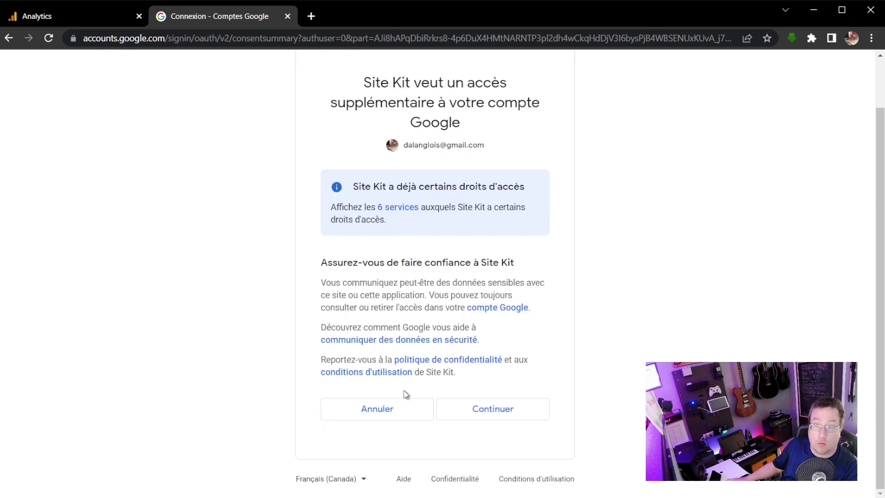
{"action": "left_click", "coordinate": [491, 411]}
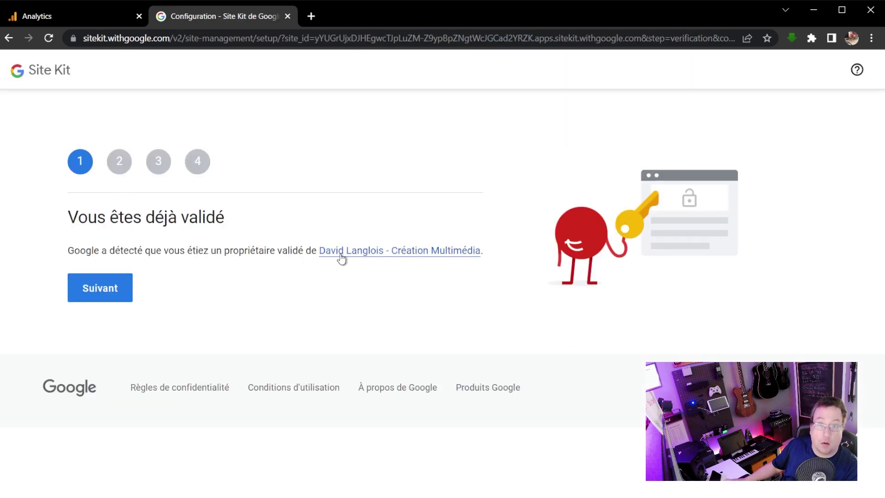
Advance past Site Kit's ownership, data access and Search Console steps to the Analytics configuration.
{"action": "left_click", "coordinate": [120, 292]}
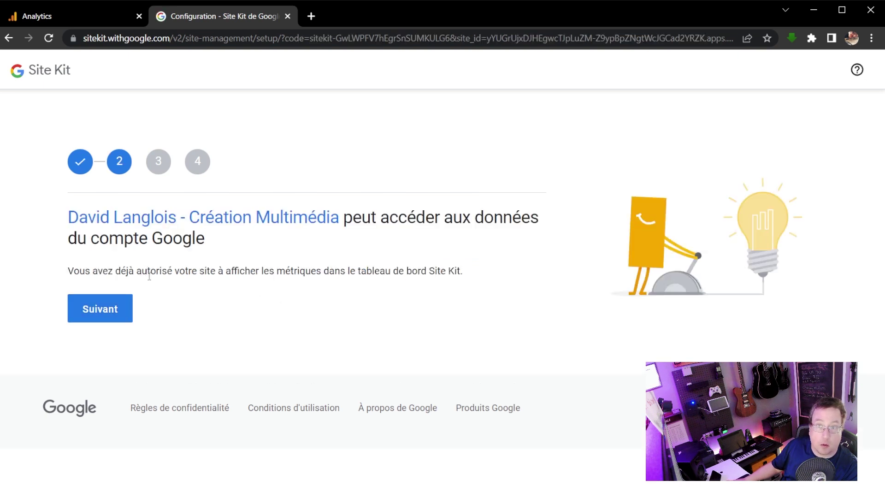
{"action": "left_click", "coordinate": [112, 311]}
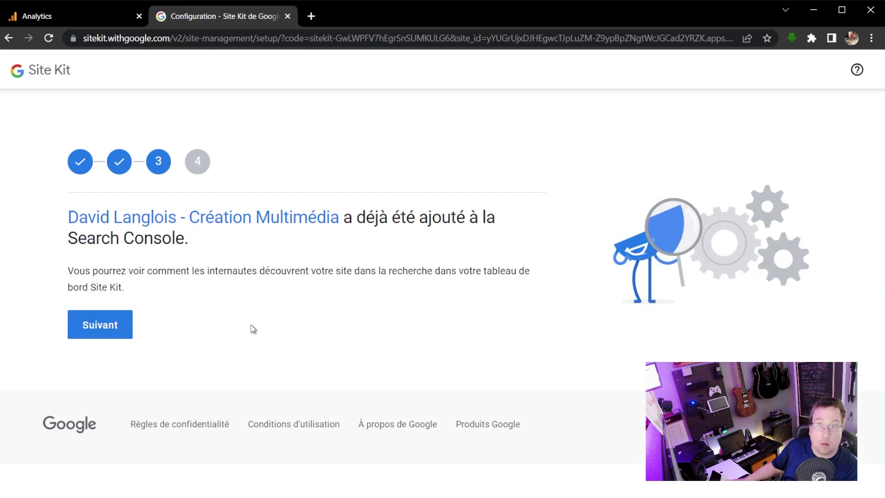
{"action": "left_click", "coordinate": [117, 326]}
{"action": "left_click", "coordinate": [104, 309]}
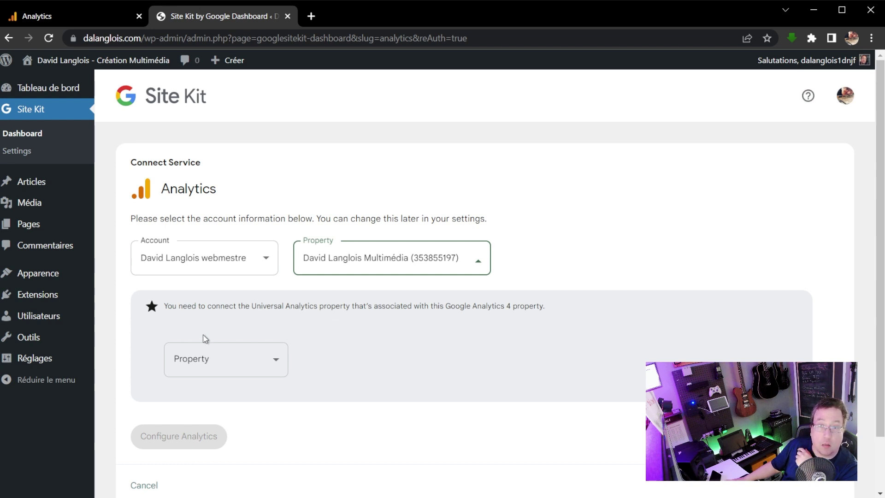
Choose 'Set up a new property' for Universal Analytics, configure it, and authorize the extra permissions.
{"action": "left_click", "coordinate": [258, 370]}
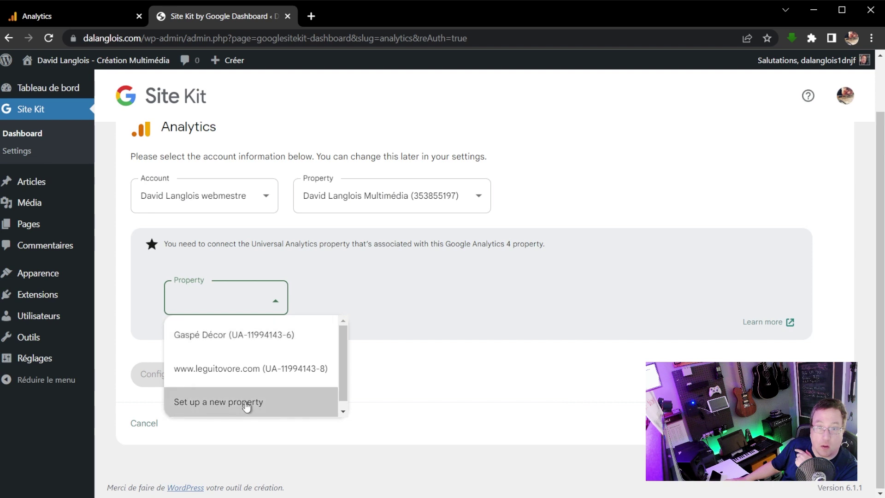
{"action": "left_click", "coordinate": [247, 406]}
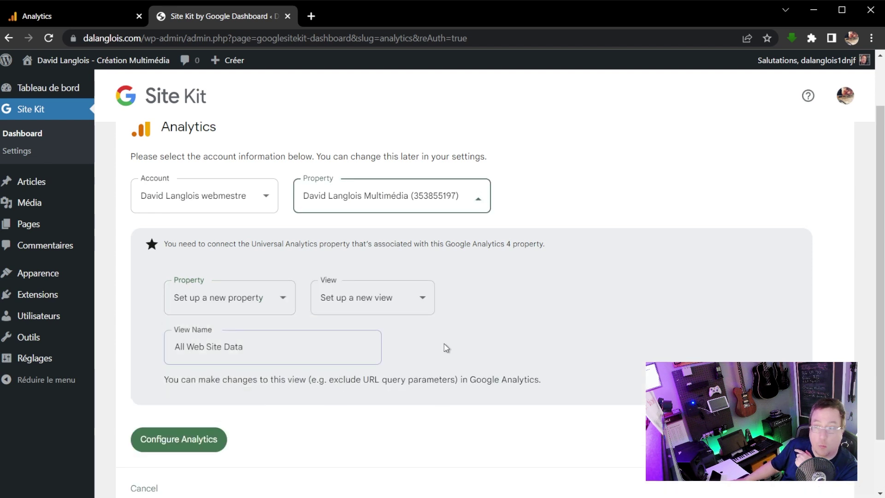
{"action": "left_click", "coordinate": [187, 442]}
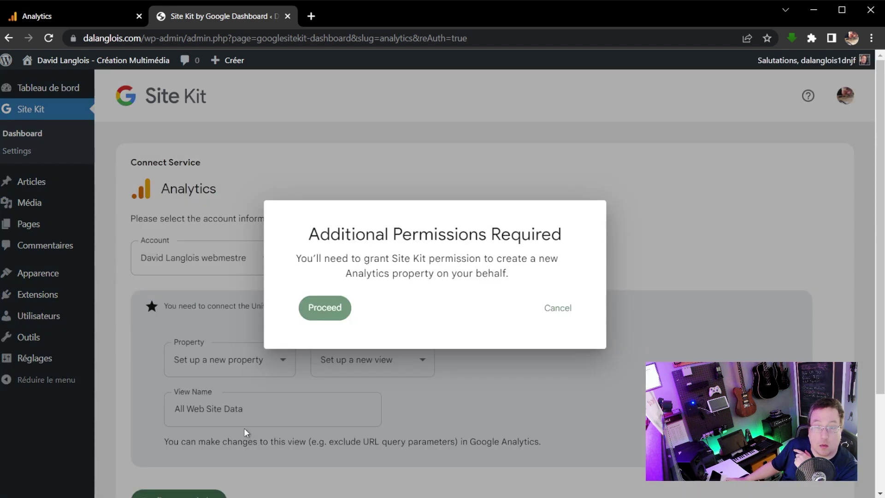
{"action": "left_click", "coordinate": [333, 310]}
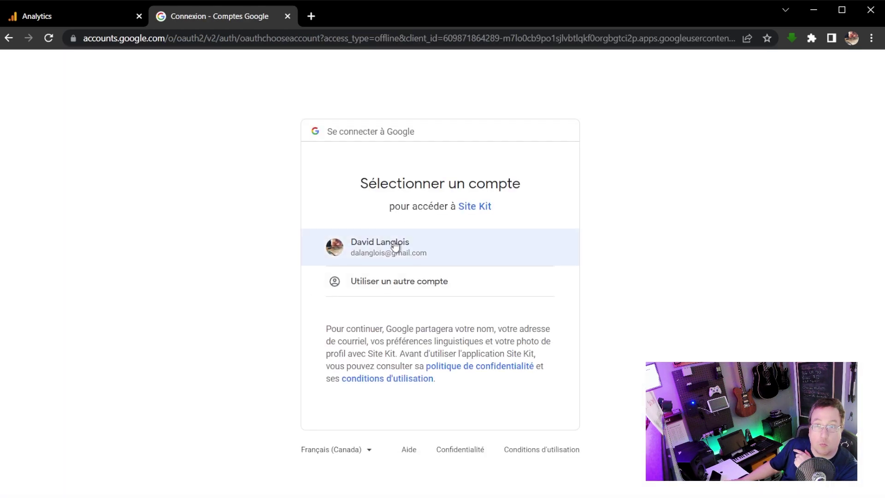
{"action": "left_click", "coordinate": [392, 246]}
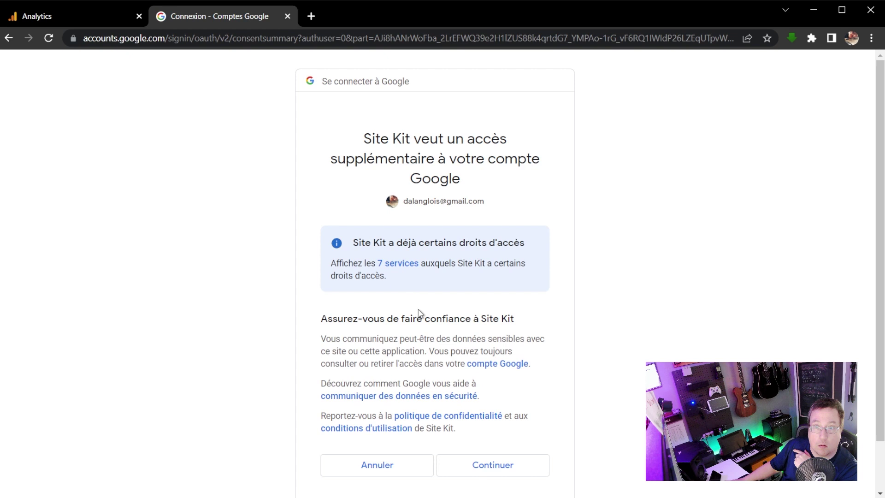
{"action": "left_click", "coordinate": [498, 469]}
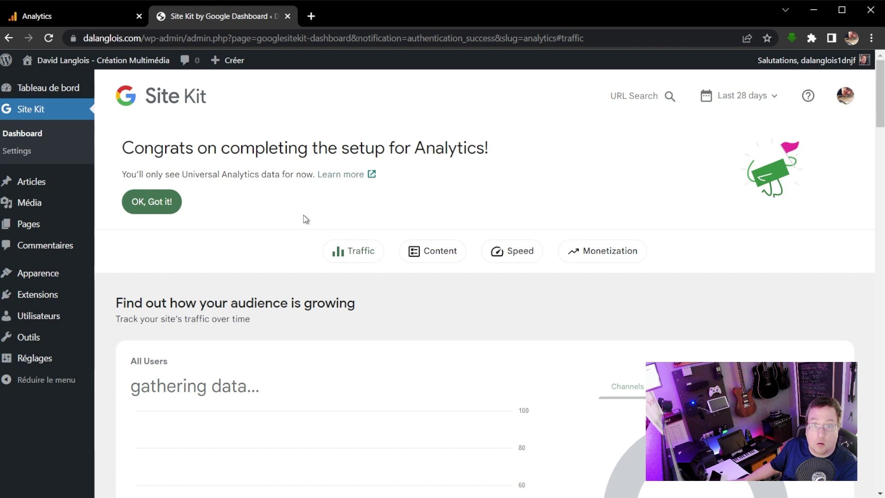
{"action": "left_click", "coordinate": [156, 206]}
{"action": "scroll", "coordinate": [478, 284], "scroll_direction": "down", "scroll_amount": 4}
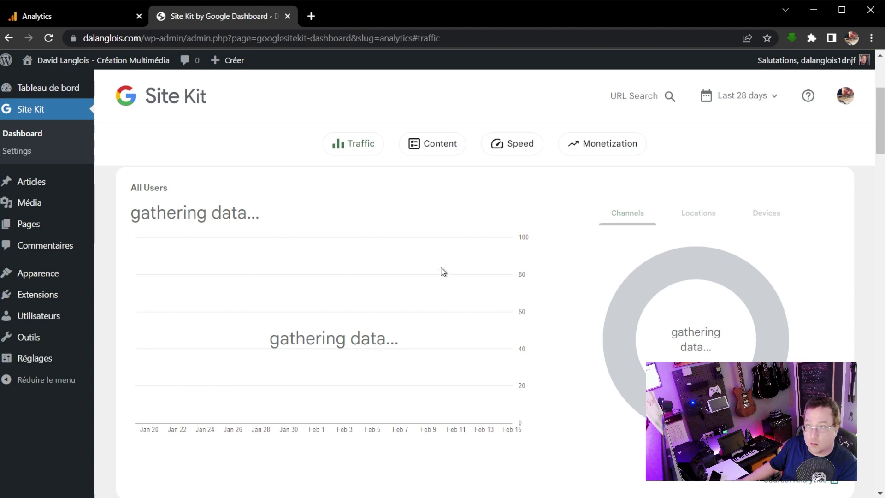
{"action": "scroll", "coordinate": [546, 355], "scroll_direction": "down", "scroll_amount": 10}
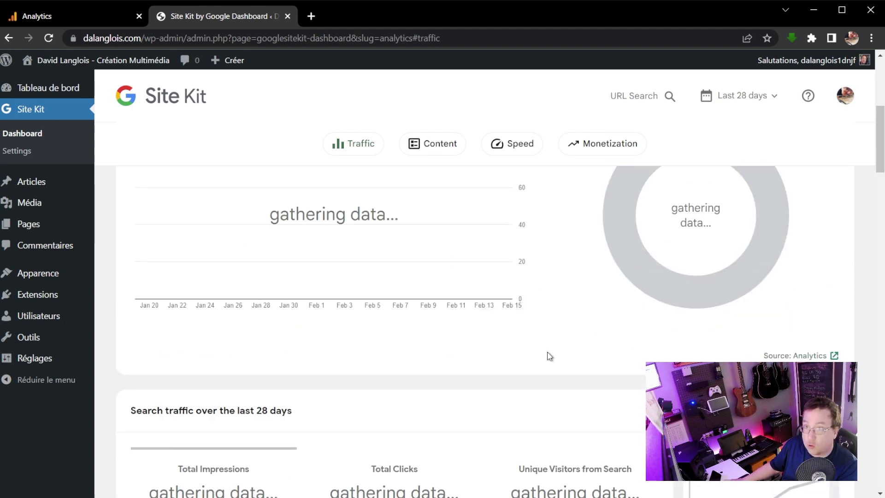
{"action": "scroll", "coordinate": [545, 356], "scroll_direction": "down", "scroll_amount": 8}
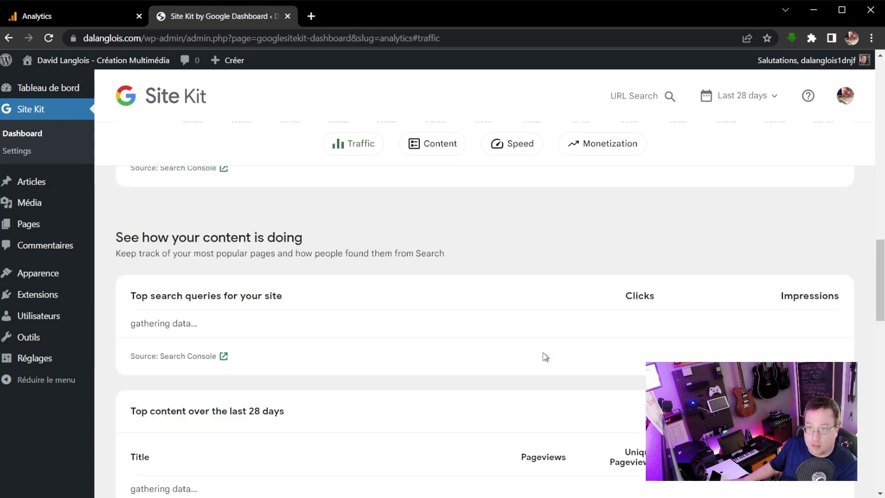
{"action": "scroll", "coordinate": [544, 355], "scroll_direction": "up", "scroll_amount": 9}
{"action": "scroll", "coordinate": [544, 354], "scroll_direction": "up", "scroll_amount": 12}
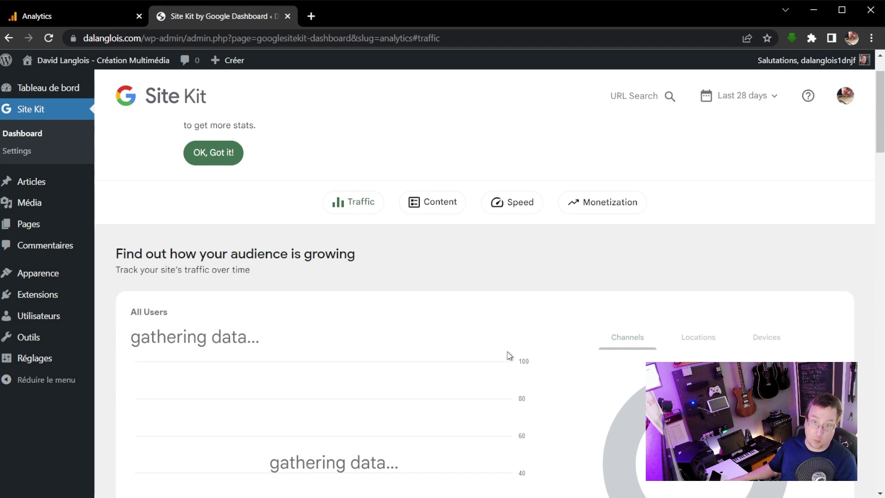
{"action": "scroll", "coordinate": [468, 366], "scroll_direction": "down", "scroll_amount": 6}
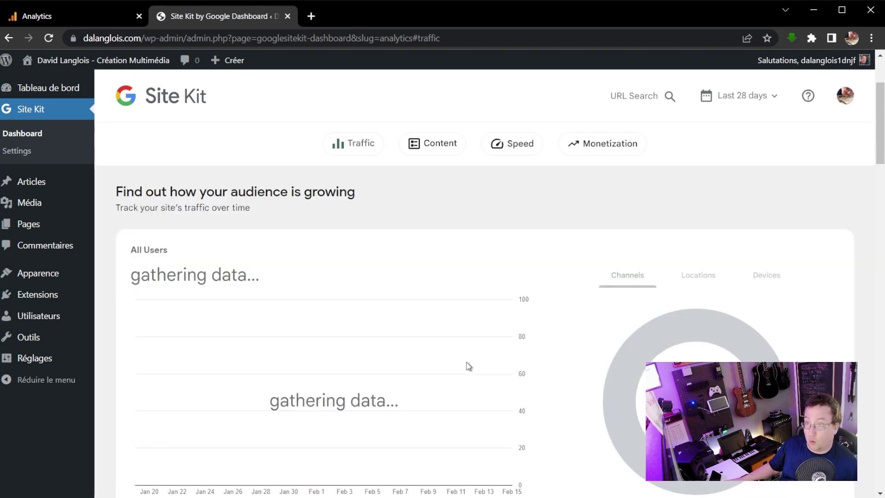
{"action": "scroll", "coordinate": [473, 367], "scroll_direction": "down", "scroll_amount": 7}
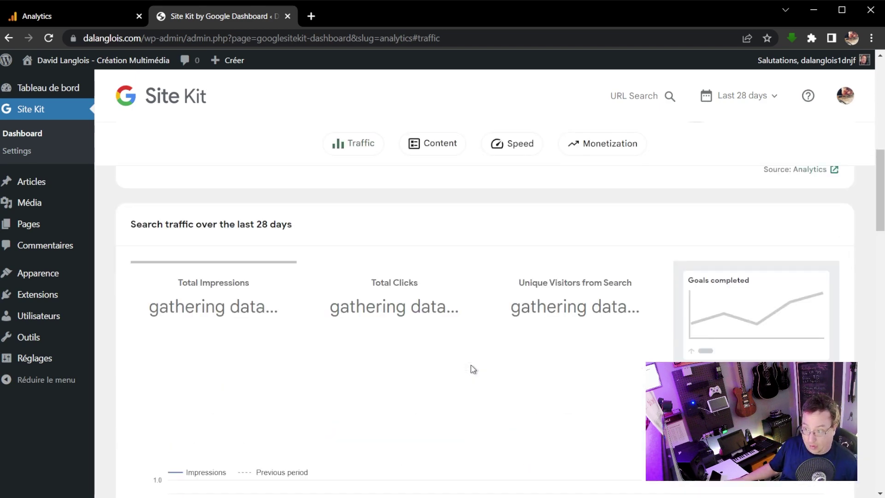
{"action": "scroll", "coordinate": [471, 369], "scroll_direction": "down", "scroll_amount": 4}
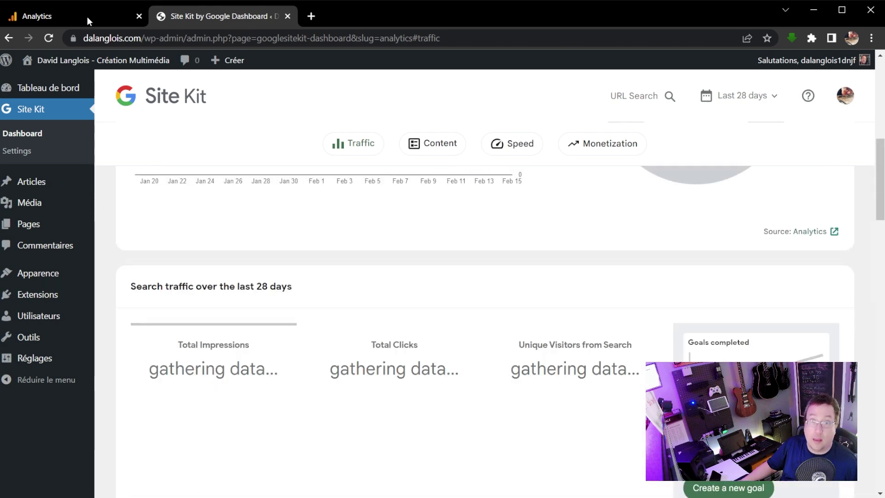
Return to the Analytics tab and close the integration instructions and stream details panels.
{"action": "left_click", "coordinate": [88, 17]}
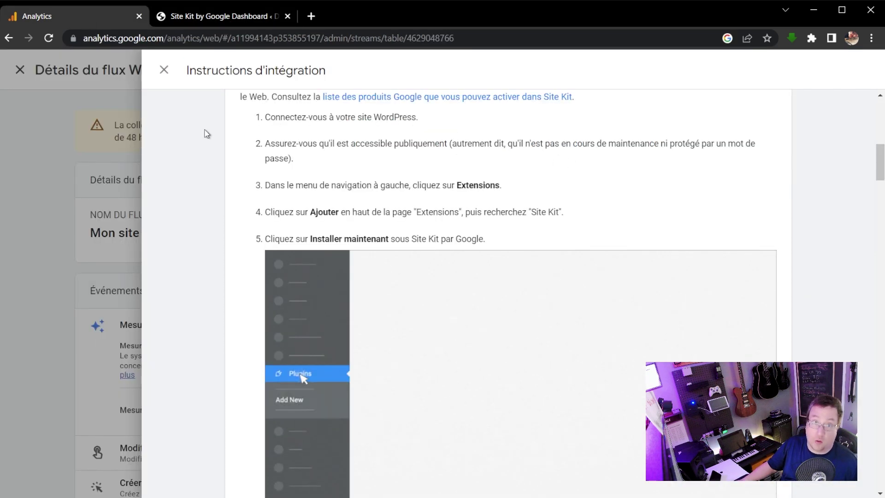
{"action": "scroll", "coordinate": [785, 160], "scroll_direction": "up", "scroll_amount": 8}
{"action": "left_click", "coordinate": [164, 70]}
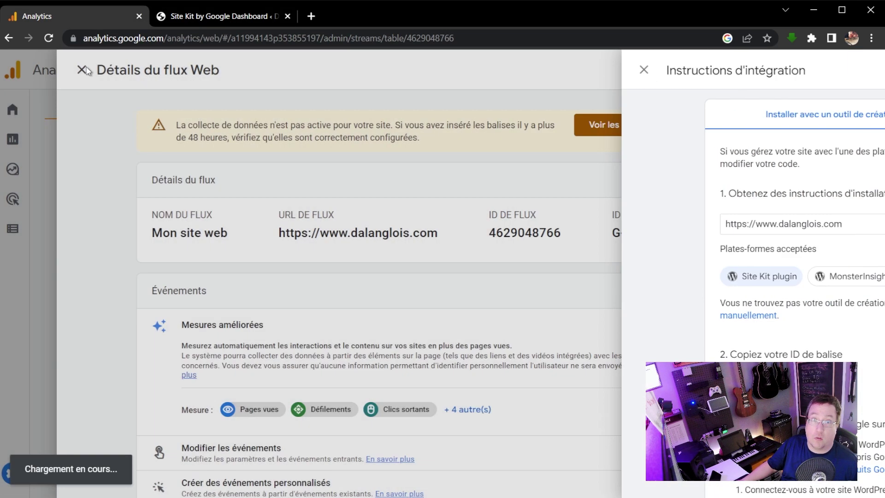
{"action": "left_click", "coordinate": [127, 74]}
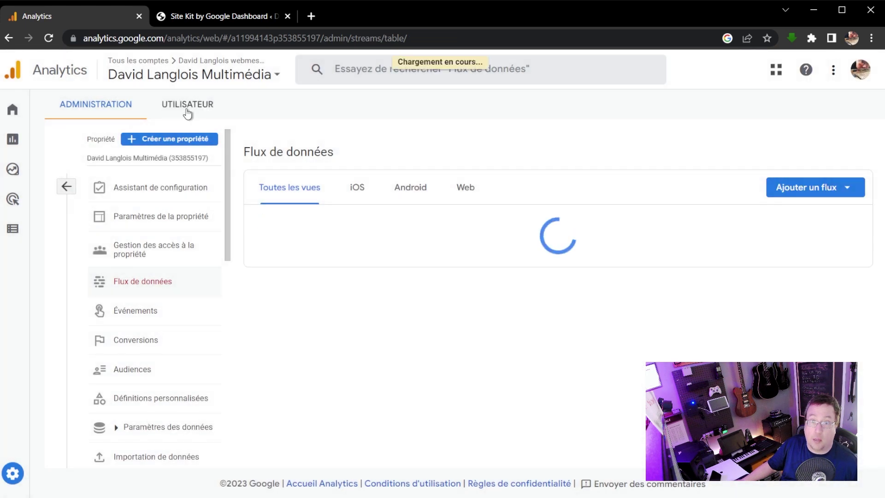
Review the empty Analytics home report showing 0 users, then bring up the account and property list.
{"action": "left_click", "coordinate": [18, 111]}
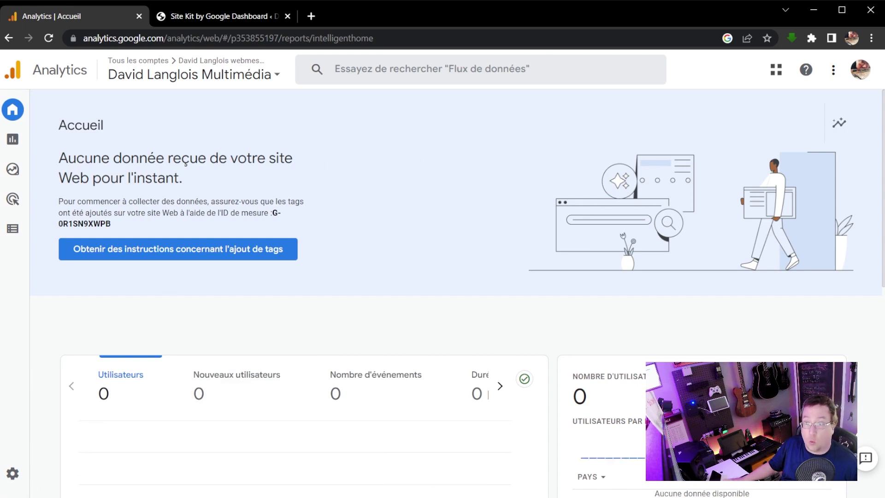
{"action": "scroll", "coordinate": [281, 310], "scroll_direction": "down", "scroll_amount": 8}
{"action": "scroll", "coordinate": [282, 313], "scroll_direction": "down", "scroll_amount": 2}
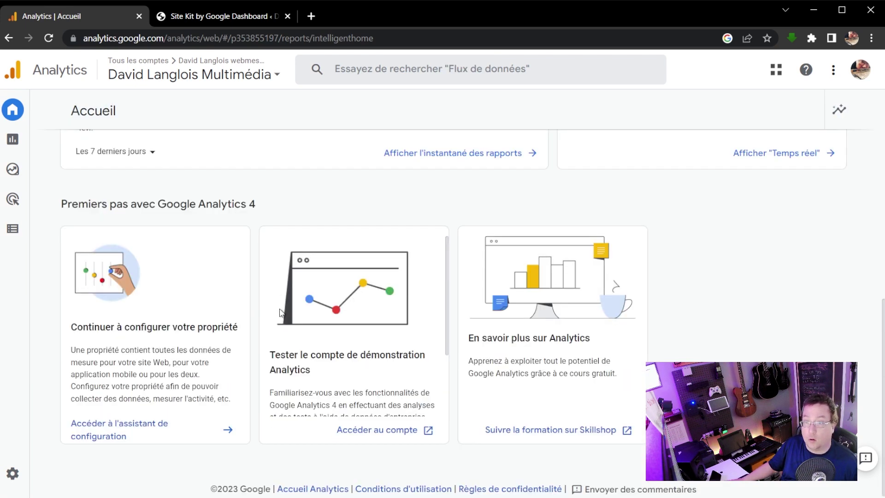
{"action": "scroll", "coordinate": [280, 314], "scroll_direction": "up", "scroll_amount": 5}
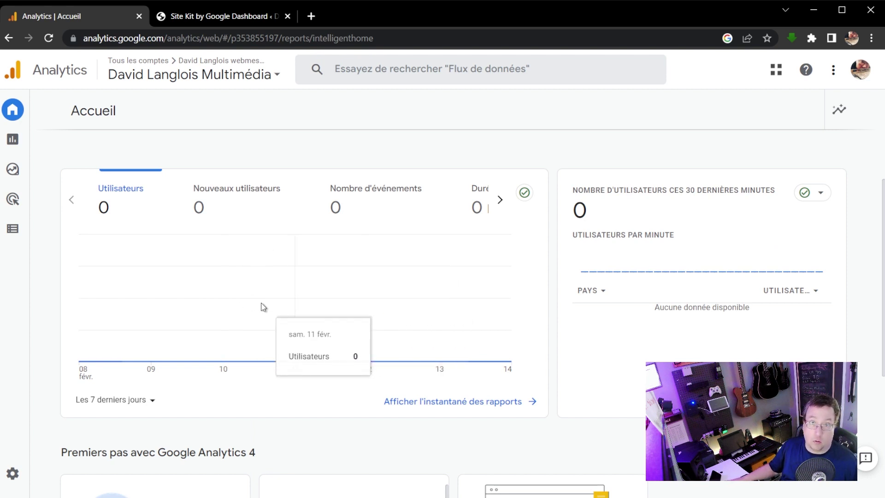
{"action": "scroll", "coordinate": [263, 307], "scroll_direction": "up", "scroll_amount": 4}
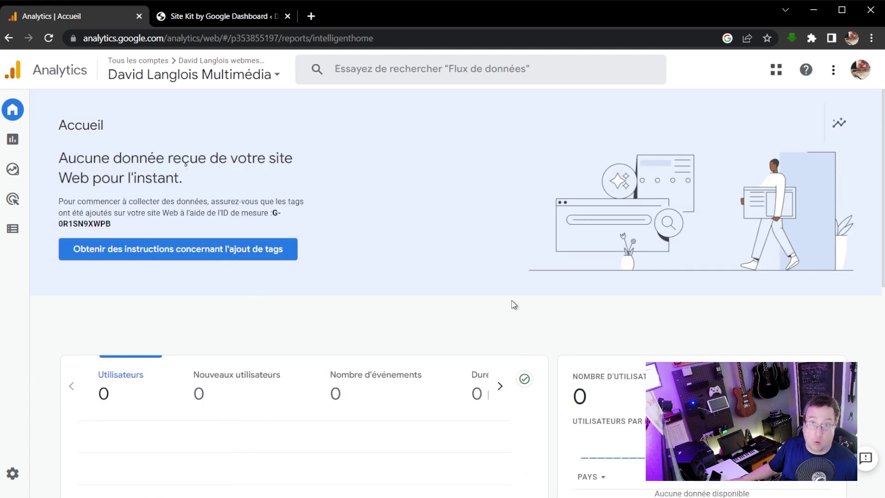
{"action": "left_click", "coordinate": [261, 75]}
{"action": "scroll", "coordinate": [219, 277], "scroll_direction": "down", "scroll_amount": 2}
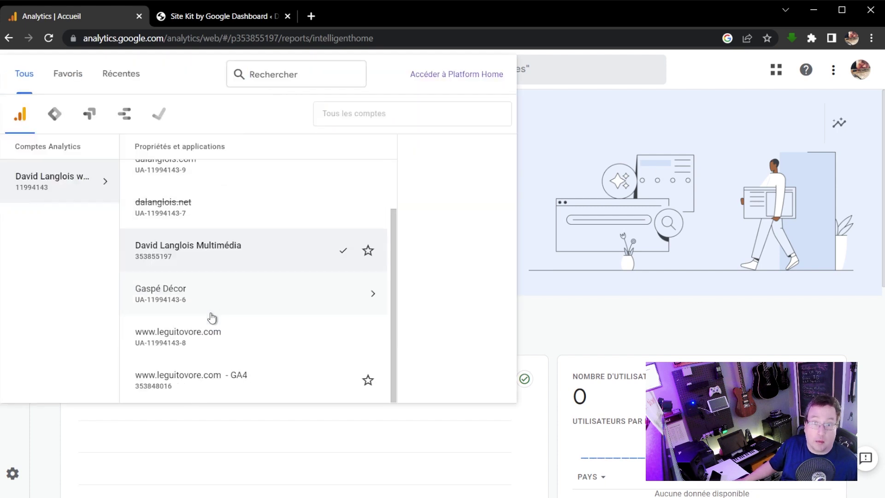
{"action": "left_click", "coordinate": [203, 330]}
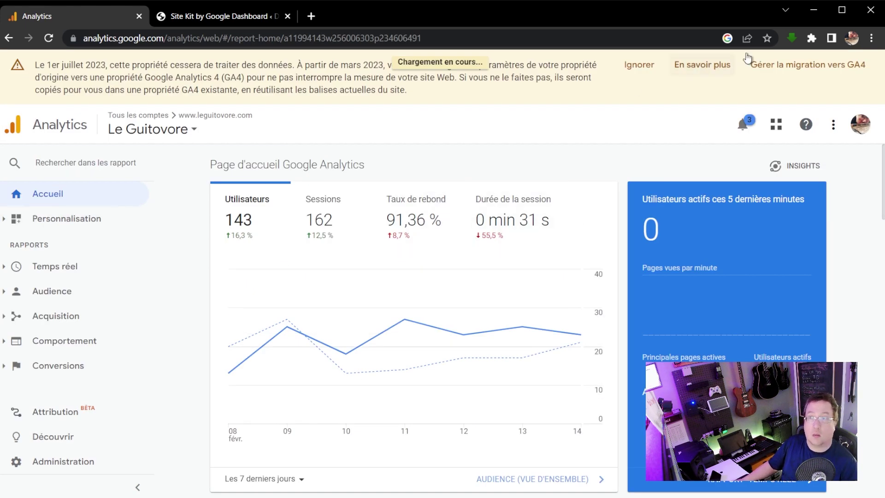
{"action": "left_click", "coordinate": [644, 65]}
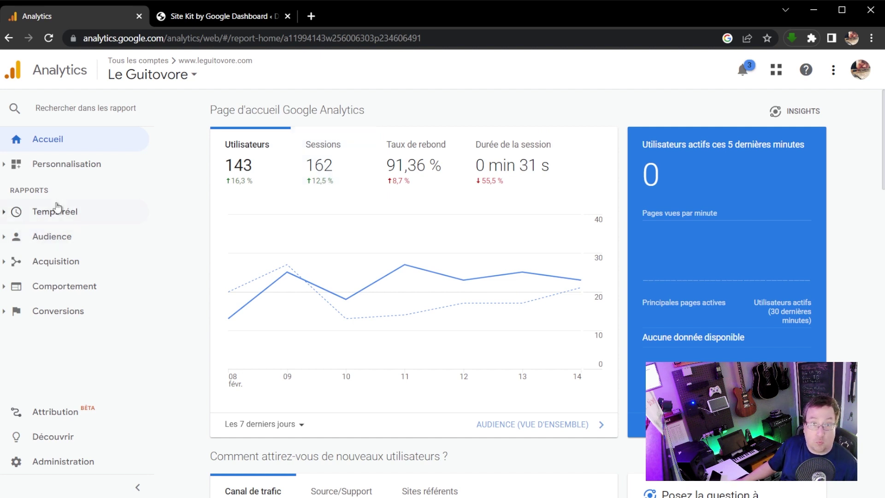
Open the Audience > Technologie > Navigateur et OS browser report.
{"action": "left_click", "coordinate": [59, 238]}
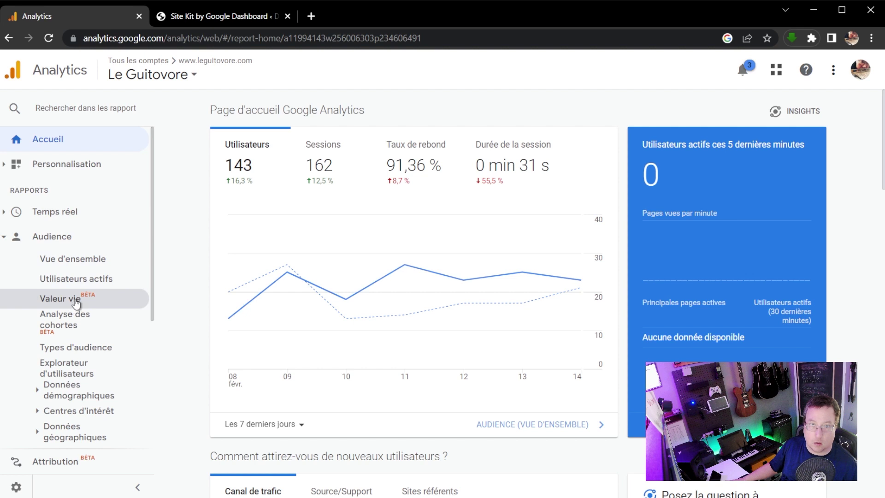
{"action": "scroll", "coordinate": [75, 310], "scroll_direction": "down", "scroll_amount": 3}
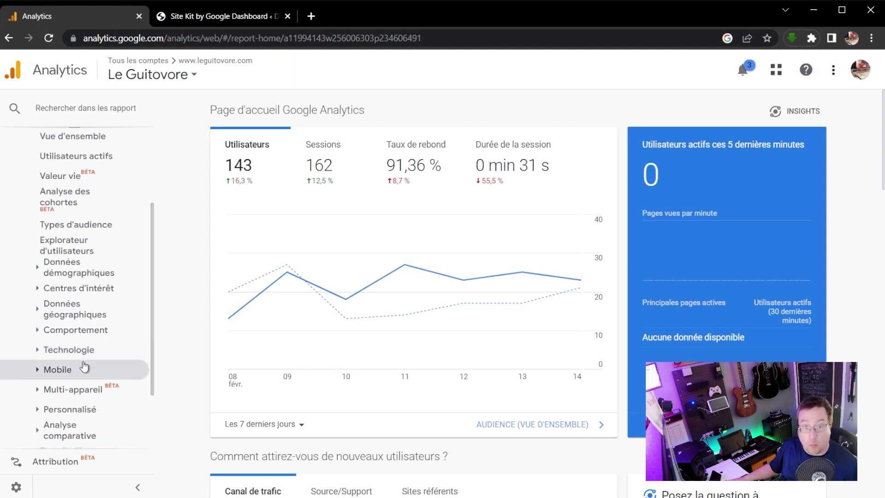
{"action": "left_click", "coordinate": [84, 368]}
{"action": "left_click", "coordinate": [87, 351]}
{"action": "left_click", "coordinate": [85, 377]}
Open the Acquisition > Tout le trafic > Canaux traffic channels report.
{"action": "scroll", "coordinate": [59, 383], "scroll_direction": "down", "scroll_amount": 3}
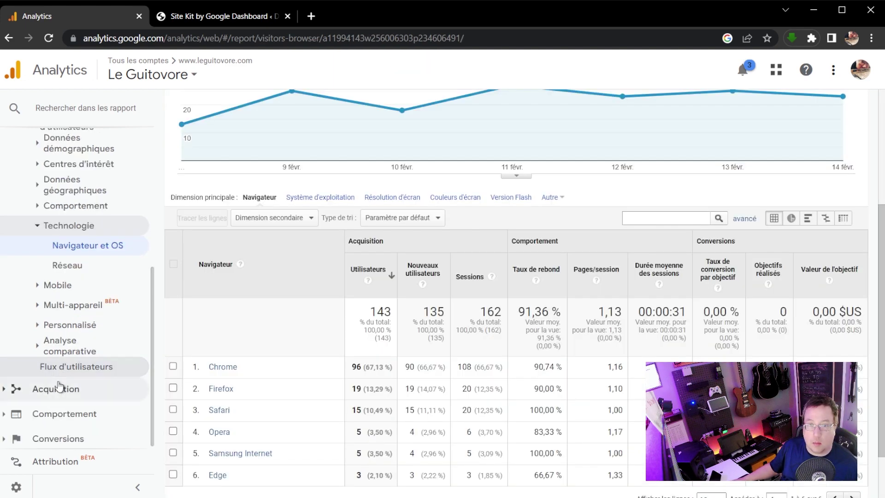
{"action": "left_click", "coordinate": [59, 387]}
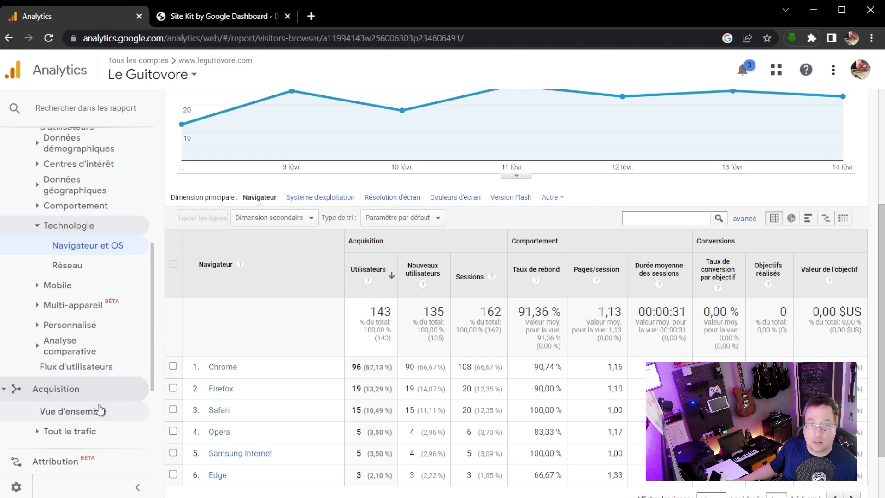
{"action": "scroll", "coordinate": [349, 296], "scroll_direction": "up", "scroll_amount": 4}
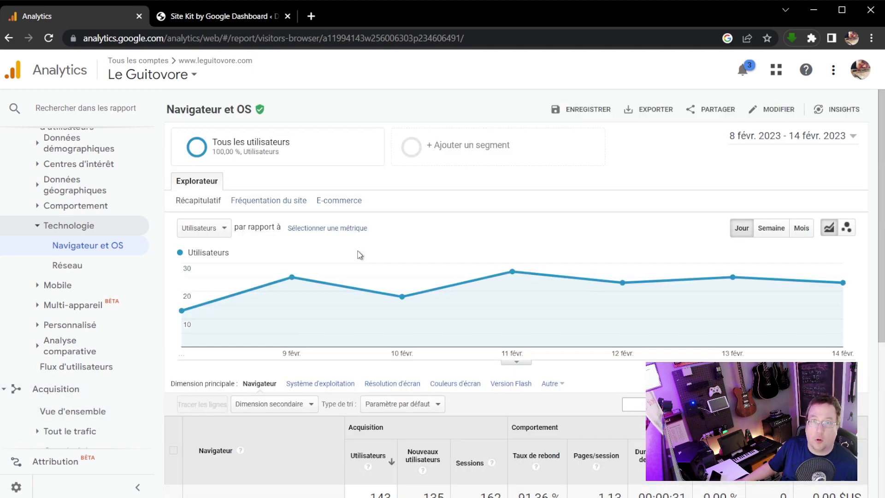
{"action": "scroll", "coordinate": [360, 255], "scroll_direction": "down", "scroll_amount": 3}
{"action": "scroll", "coordinate": [109, 388], "scroll_direction": "down", "scroll_amount": 2}
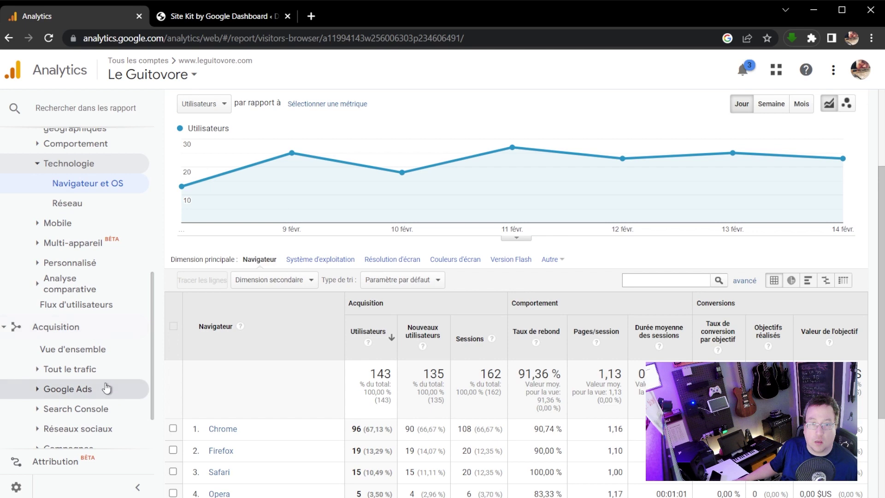
{"action": "left_click", "coordinate": [83, 373]}
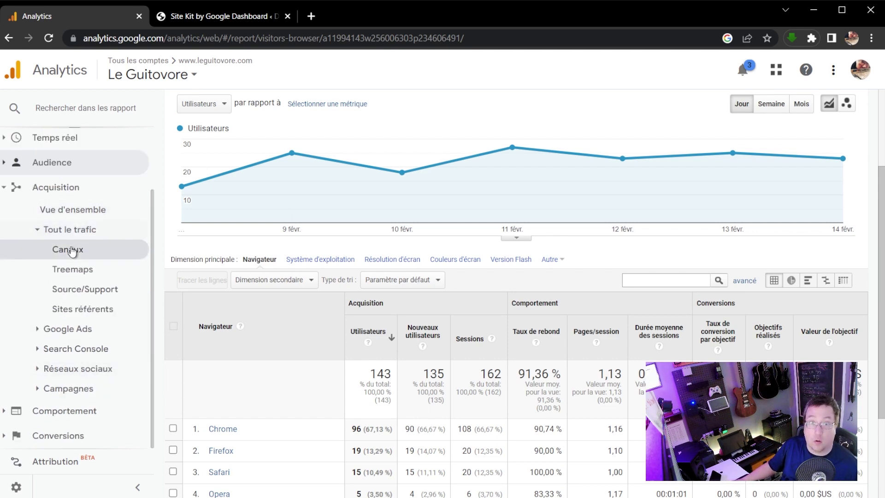
{"action": "left_click", "coordinate": [70, 250]}
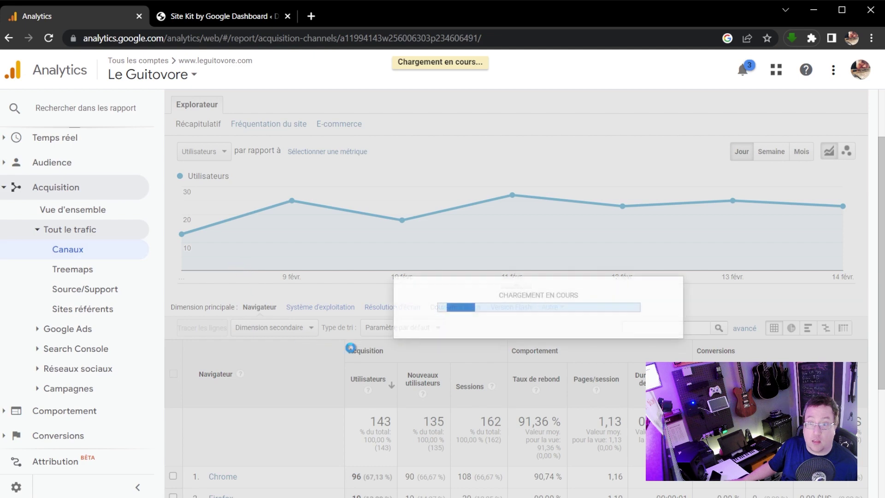
Scroll to the channel table, where Organic Search leads with 117 users, and expand Comportement.
{"action": "scroll", "coordinate": [300, 281], "scroll_direction": "down", "scroll_amount": 3}
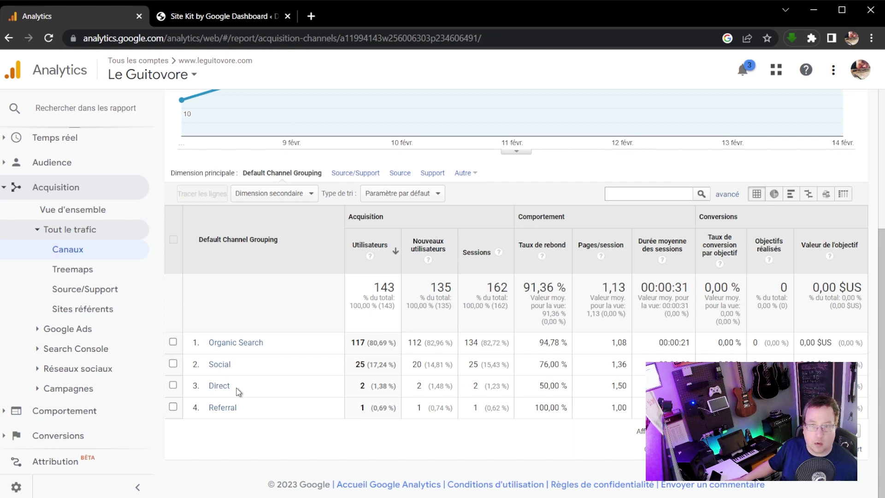
{"action": "left_click", "coordinate": [69, 412]}
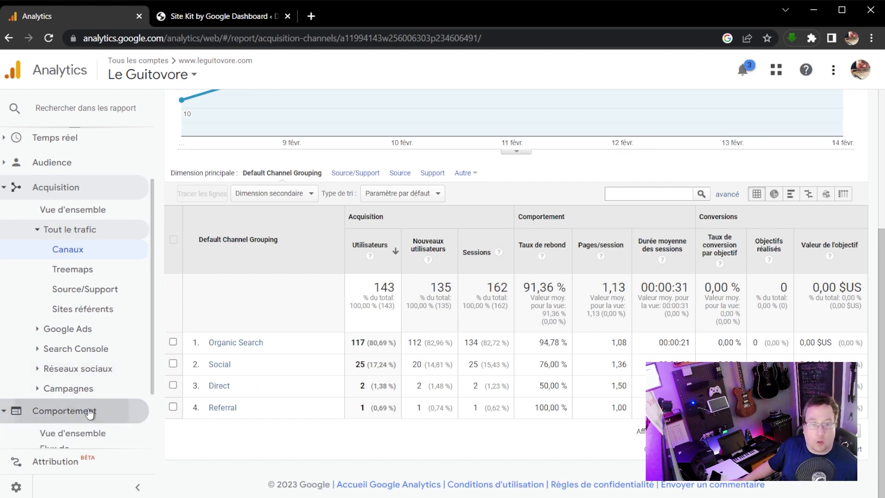
View the Comportement Vue d'ensemble, then the Vitesse du site page load times report.
{"action": "left_click", "coordinate": [91, 370]}
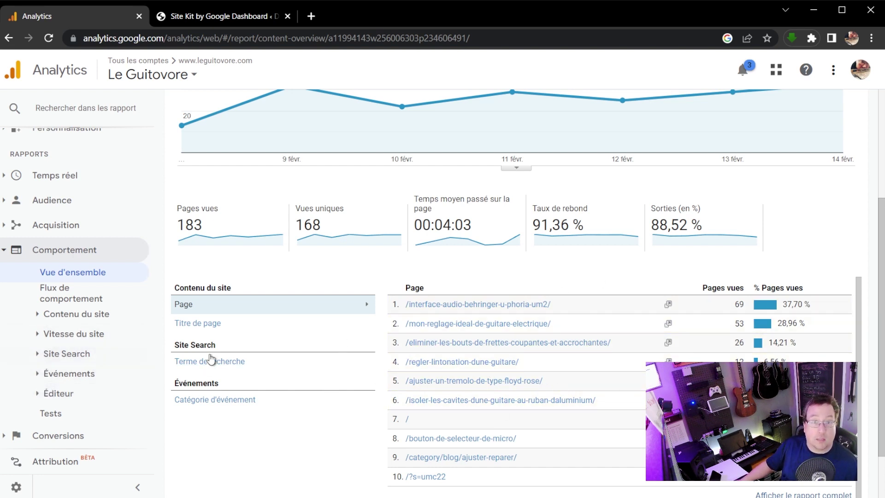
{"action": "left_click", "coordinate": [80, 339]}
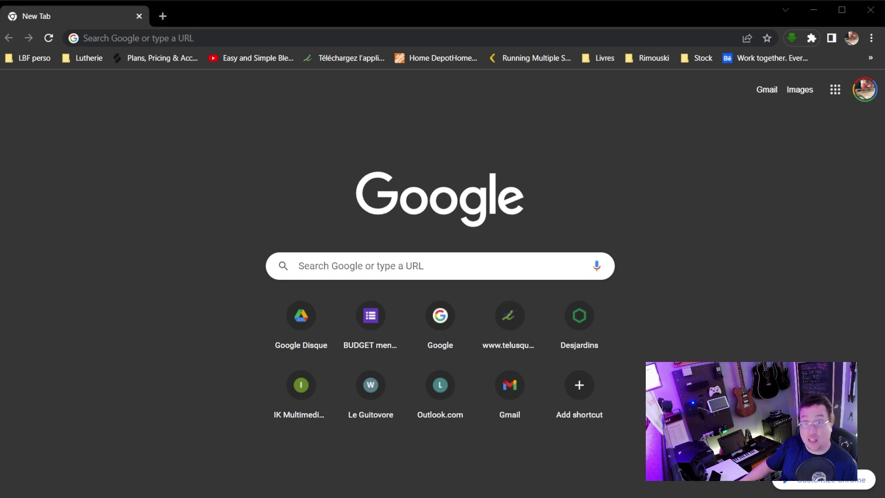
Load the YouTube home page at youtube.com in Chrome.
{"action": "left_click", "coordinate": [220, 38]}
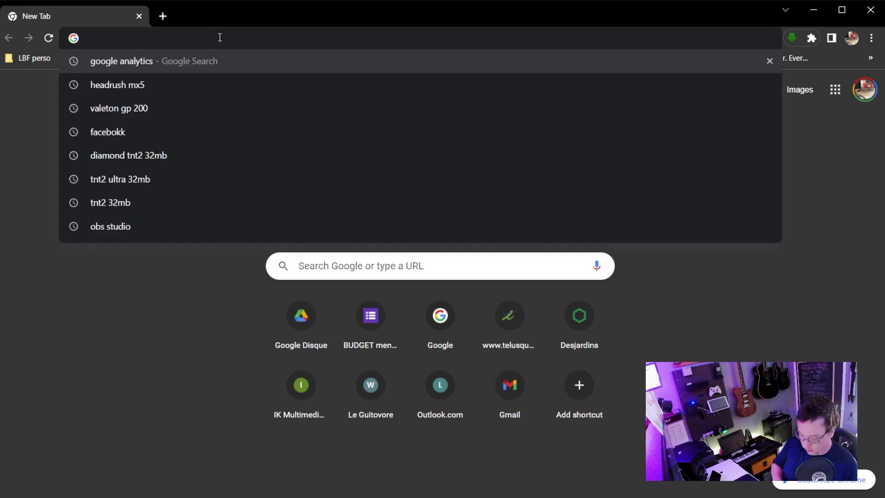
{"action": "type", "text": "youtube.c"}
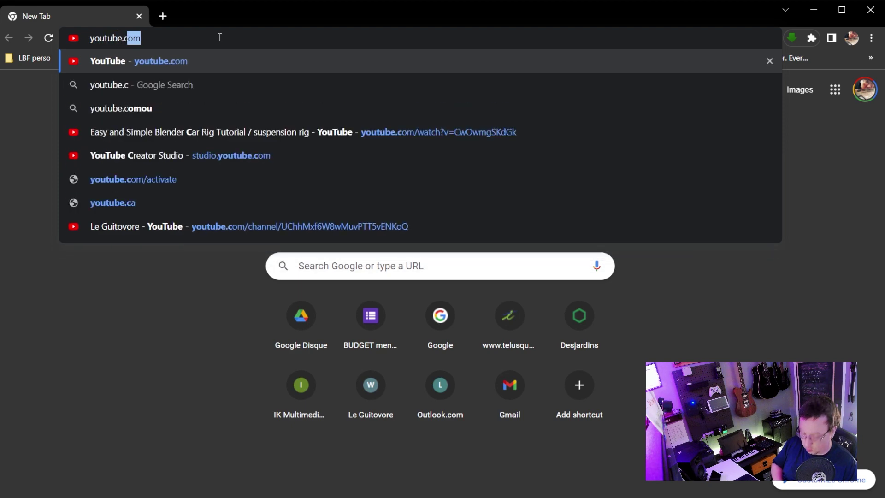
{"action": "key", "text": "Return"}
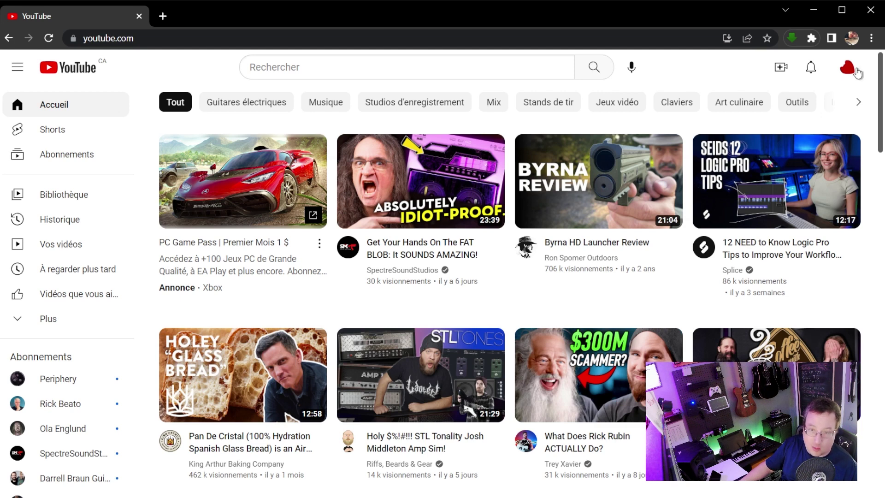
Switch YouTube to the channel's account and open its YouTube Studio.
{"action": "left_click", "coordinate": [852, 69]}
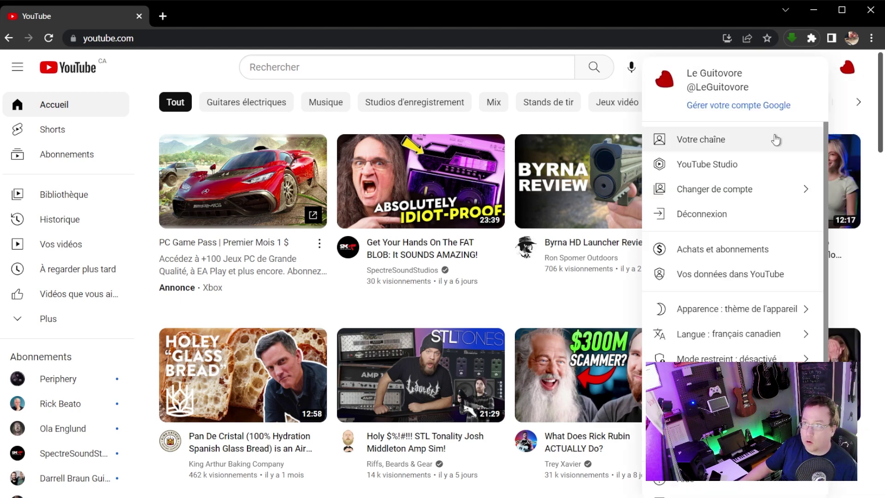
{"action": "left_click", "coordinate": [746, 194]}
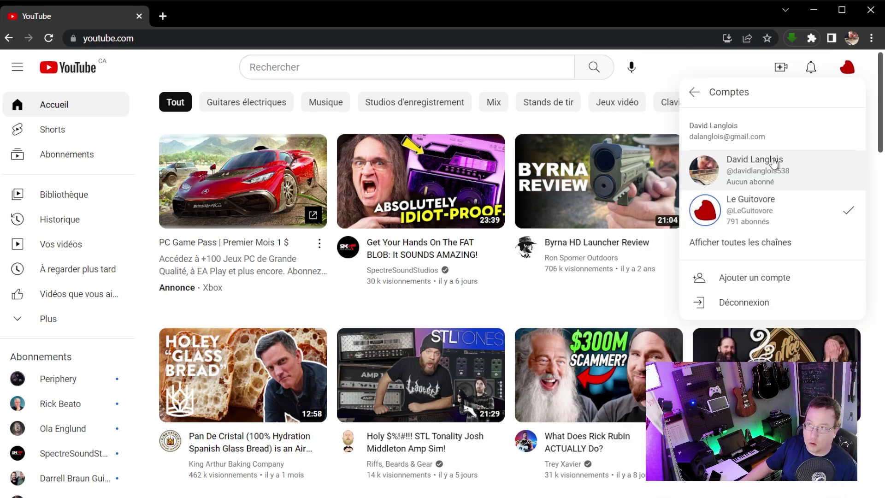
{"action": "left_click", "coordinate": [778, 202]}
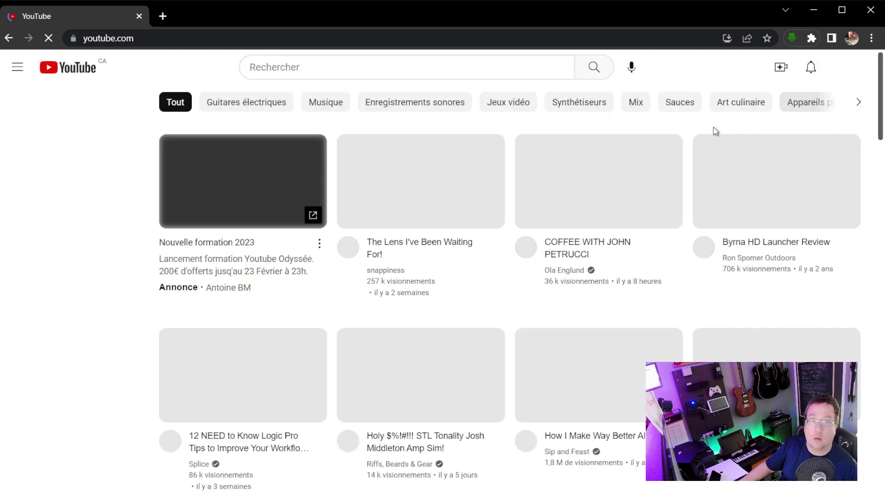
{"action": "left_click", "coordinate": [848, 68]}
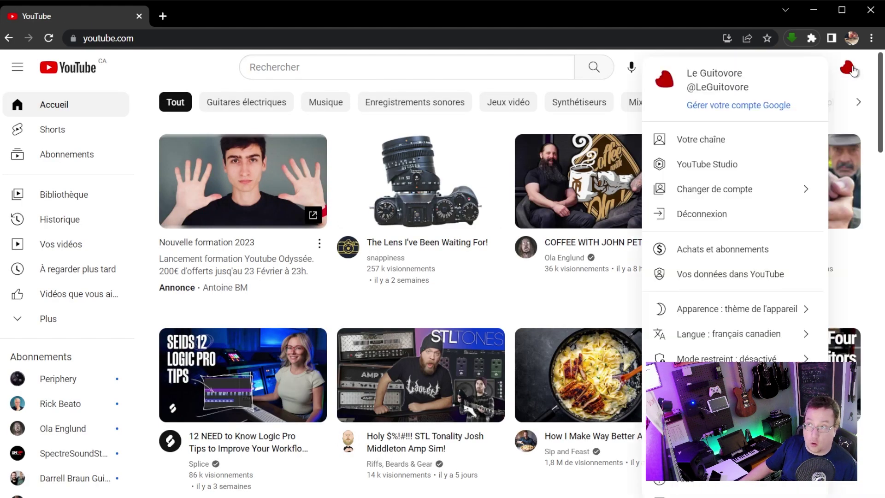
{"action": "left_click", "coordinate": [703, 169]}
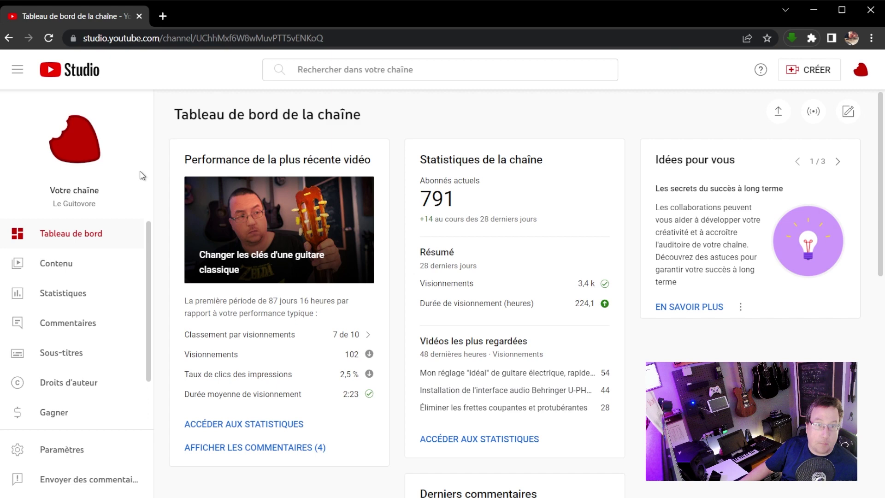
Open channel analytics, view the last 7 days, then return to the last 28 days.
{"action": "left_click", "coordinate": [76, 299]}
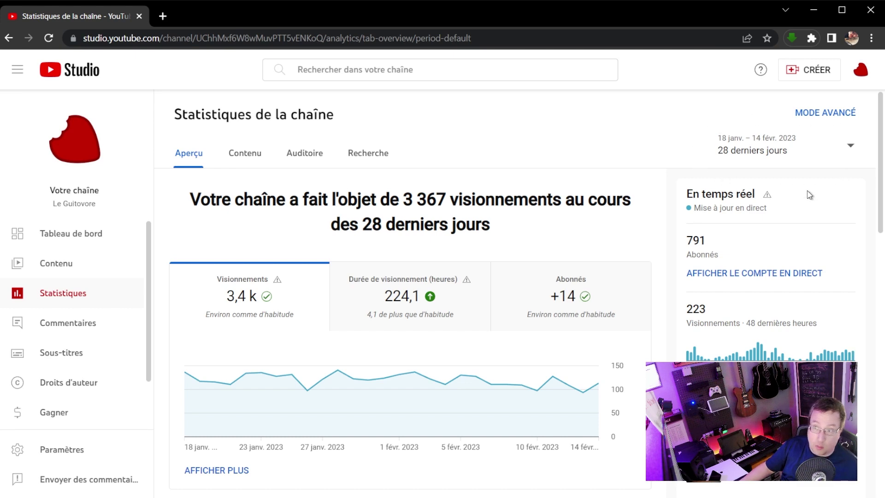
{"action": "left_click", "coordinate": [851, 146]}
{"action": "left_click", "coordinate": [808, 146]}
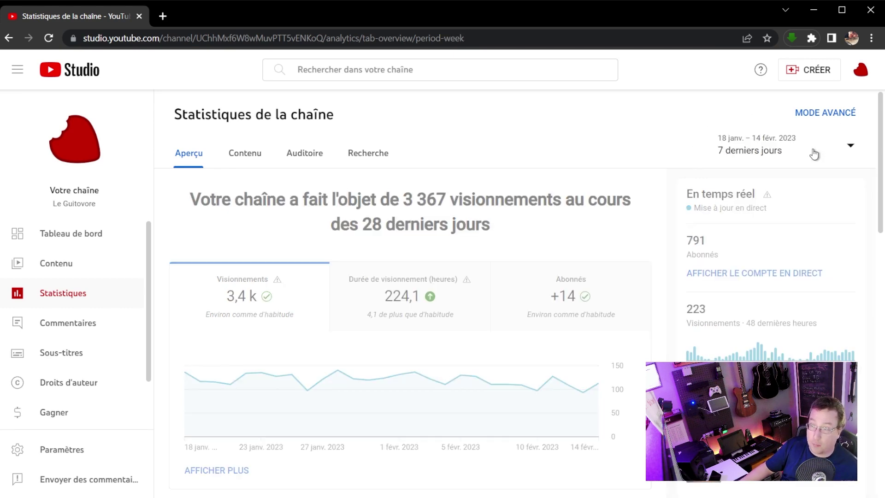
{"action": "left_click", "coordinate": [849, 150]}
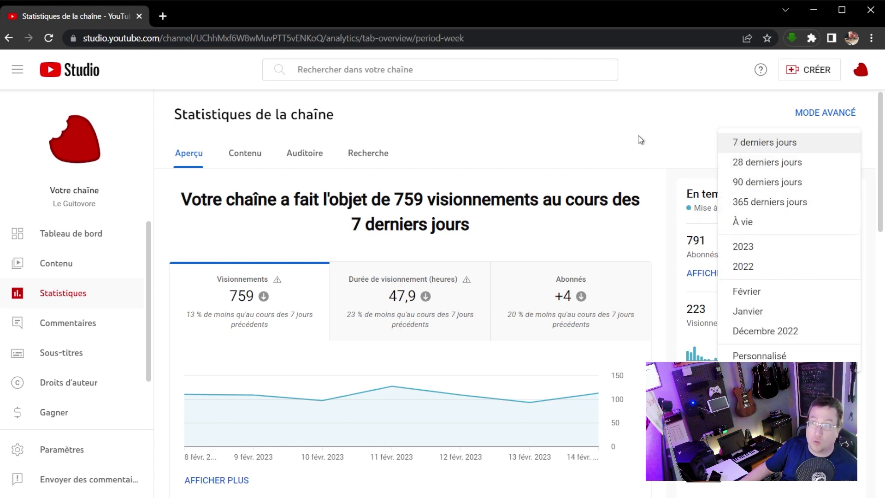
{"action": "left_click", "coordinate": [770, 166]}
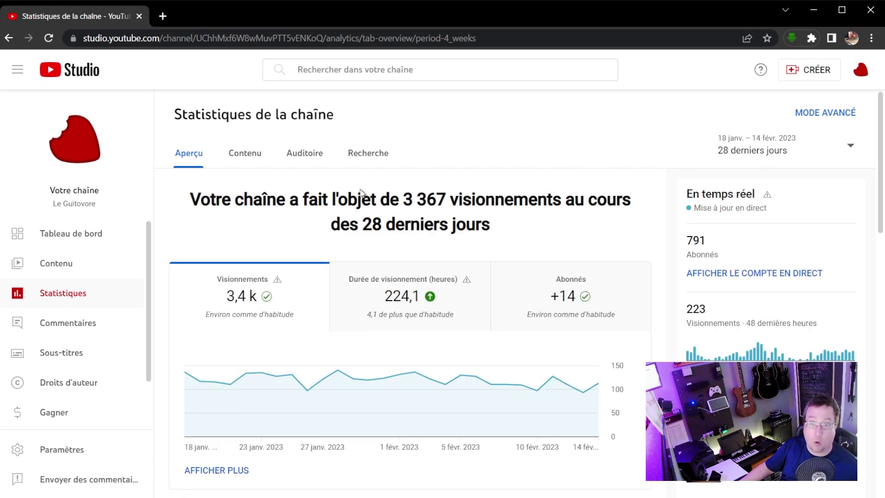
Highlight the 3 367 view count and scroll through the overview to the popular content table.
{"action": "left_click_drag", "start_coordinate": [404, 203], "coordinate": [446, 203]}
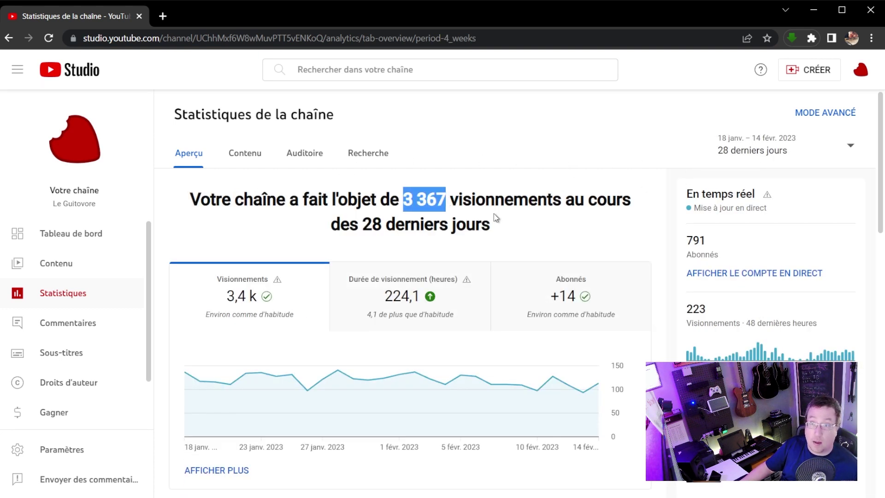
{"action": "left_click", "coordinate": [506, 186]}
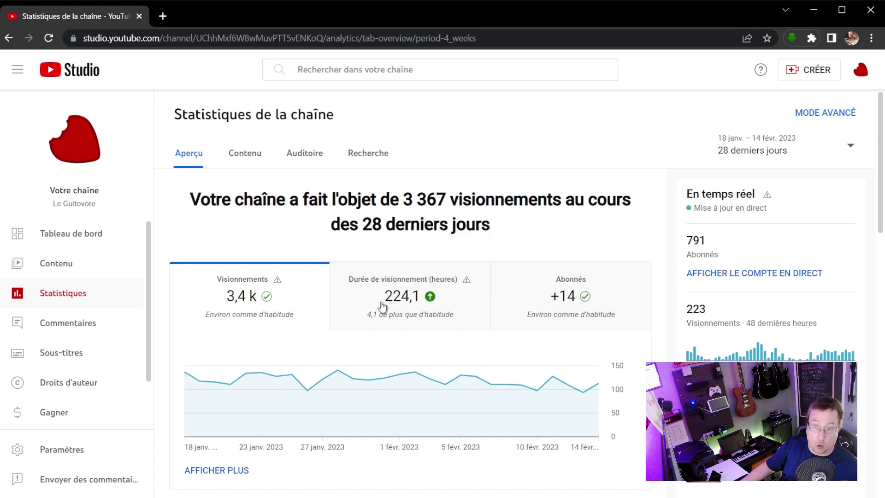
{"action": "mouse_move", "coordinate": [422, 310]}
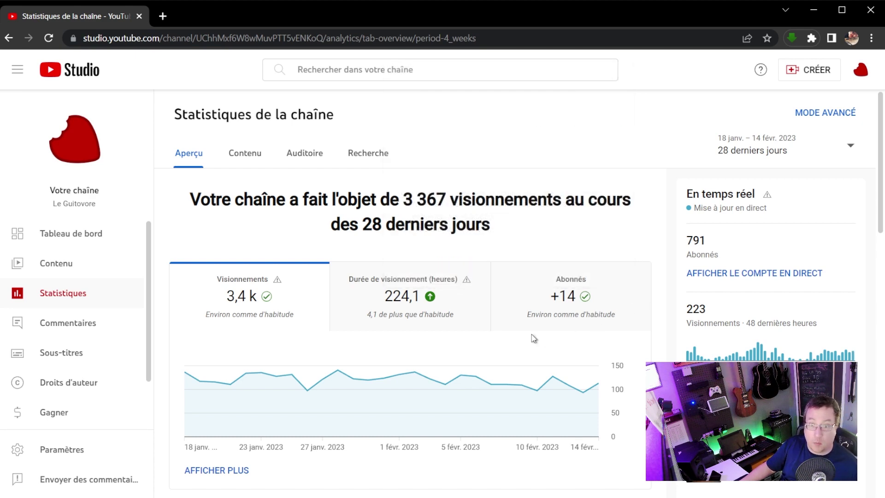
{"action": "scroll", "coordinate": [532, 340], "scroll_direction": "down", "scroll_amount": 6}
{"action": "scroll", "coordinate": [531, 336], "scroll_direction": "down", "scroll_amount": 1}
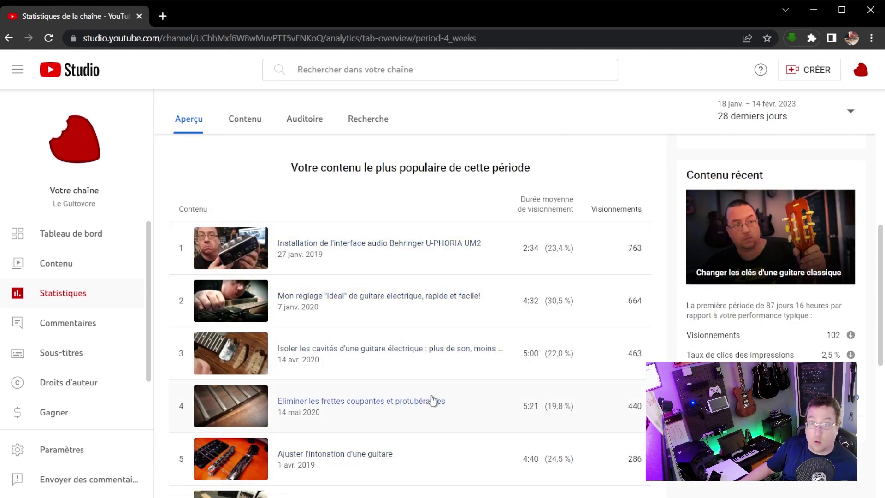
{"action": "scroll", "coordinate": [442, 392], "scroll_direction": "up", "scroll_amount": 8}
Review the Contenu analytics cards for views and impressions, then move to the Auditoire tab.
{"action": "left_click", "coordinate": [248, 158]}
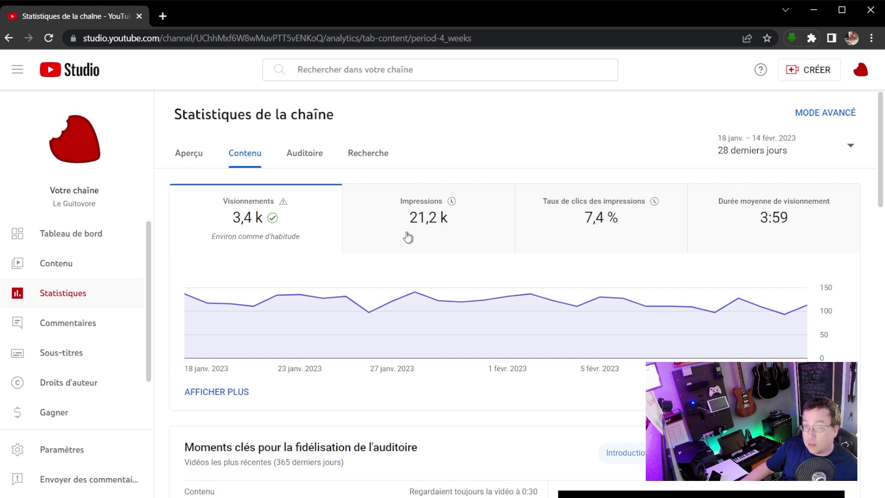
{"action": "mouse_move", "coordinate": [238, 221]}
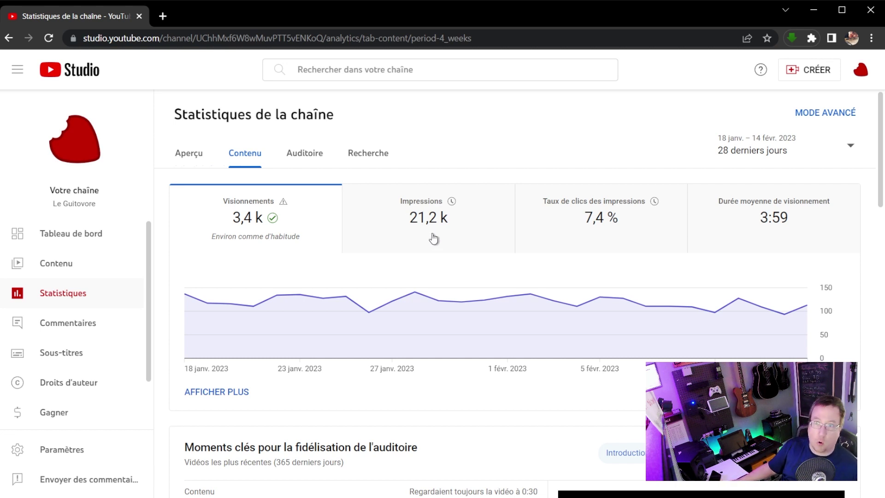
{"action": "mouse_move", "coordinate": [430, 226]}
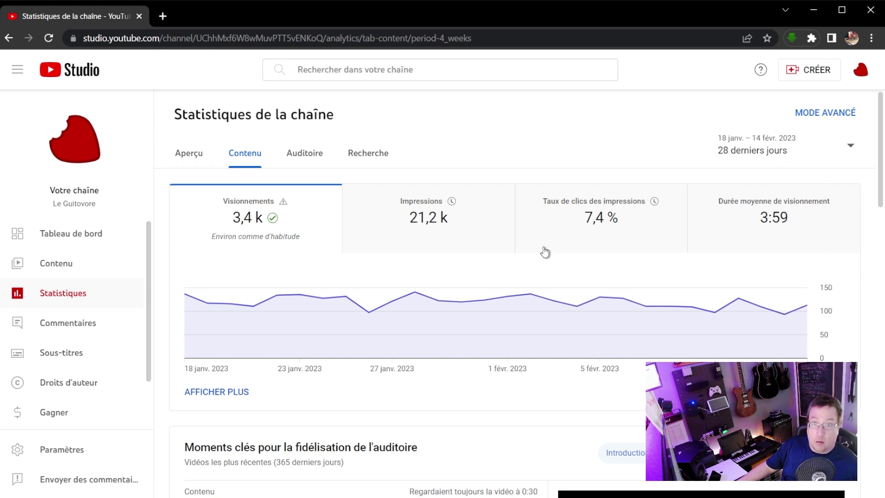
{"action": "scroll", "coordinate": [486, 254], "scroll_direction": "down", "scroll_amount": 1}
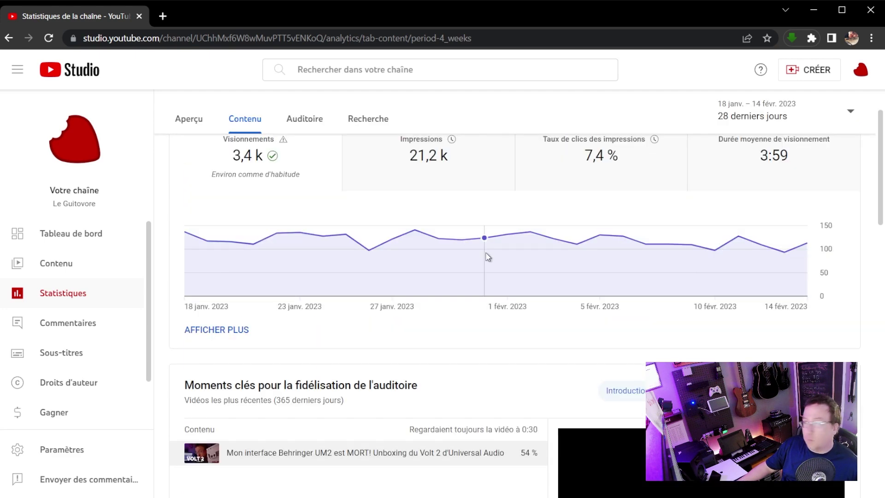
{"action": "scroll", "coordinate": [487, 256], "scroll_direction": "down", "scroll_amount": 1}
{"action": "scroll", "coordinate": [507, 257], "scroll_direction": "up", "scroll_amount": 2}
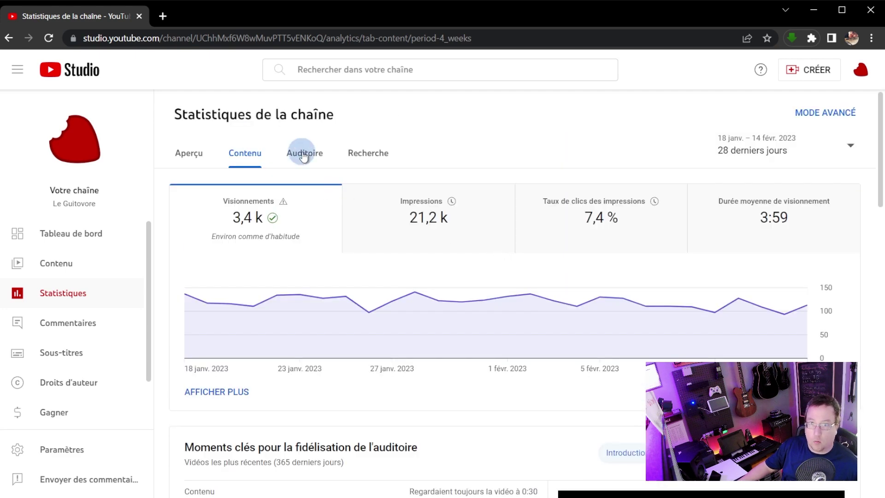
{"action": "left_click", "coordinate": [302, 152]}
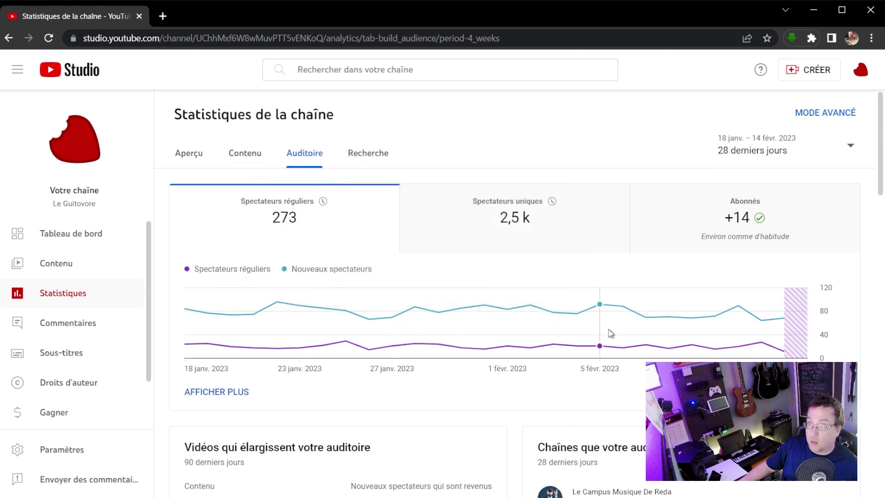
Scroll through the audience cards—returning viewers, regions, languages, age and sex—then return to Aperçu.
{"action": "scroll", "coordinate": [500, 330], "scroll_direction": "down", "scroll_amount": 1}
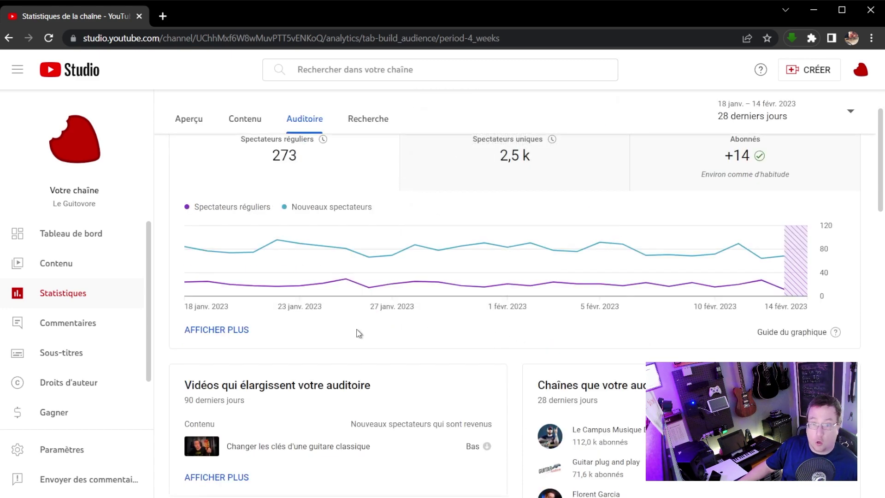
{"action": "scroll", "coordinate": [361, 332], "scroll_direction": "down", "scroll_amount": 4}
{"action": "scroll", "coordinate": [360, 332], "scroll_direction": "down", "scroll_amount": 1}
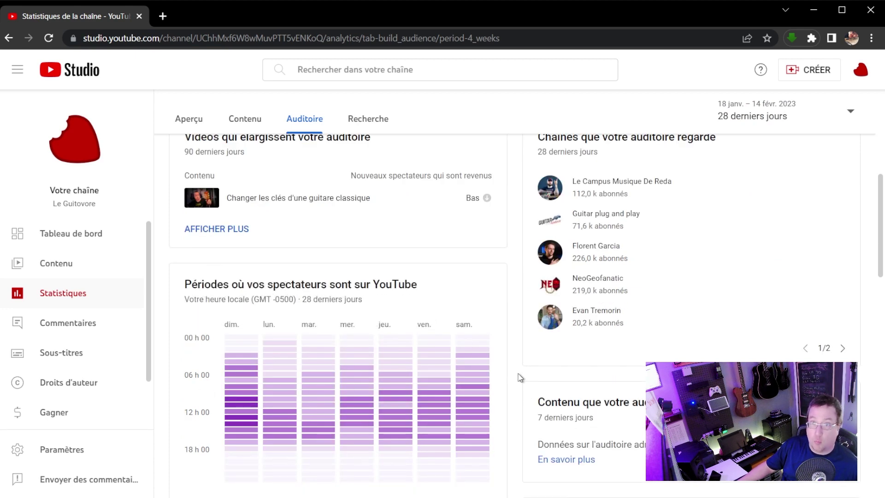
{"action": "scroll", "coordinate": [519, 376], "scroll_direction": "down", "scroll_amount": 4}
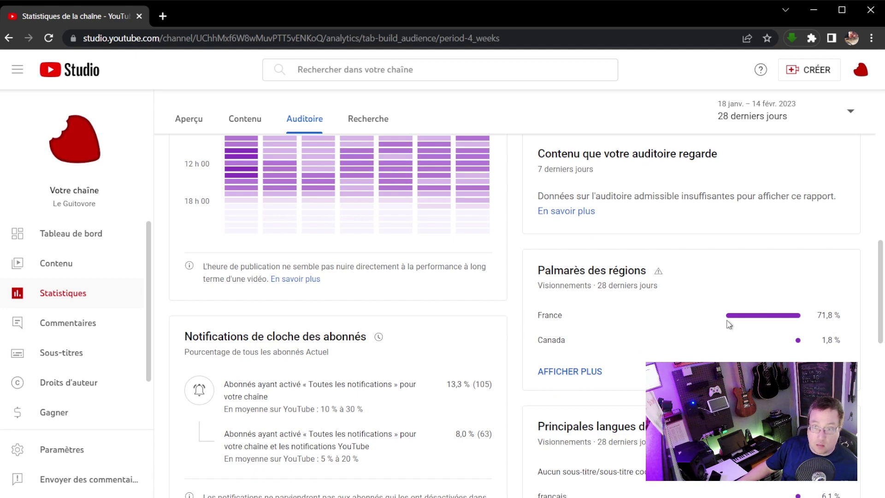
{"action": "scroll", "coordinate": [500, 373], "scroll_direction": "down", "scroll_amount": 4}
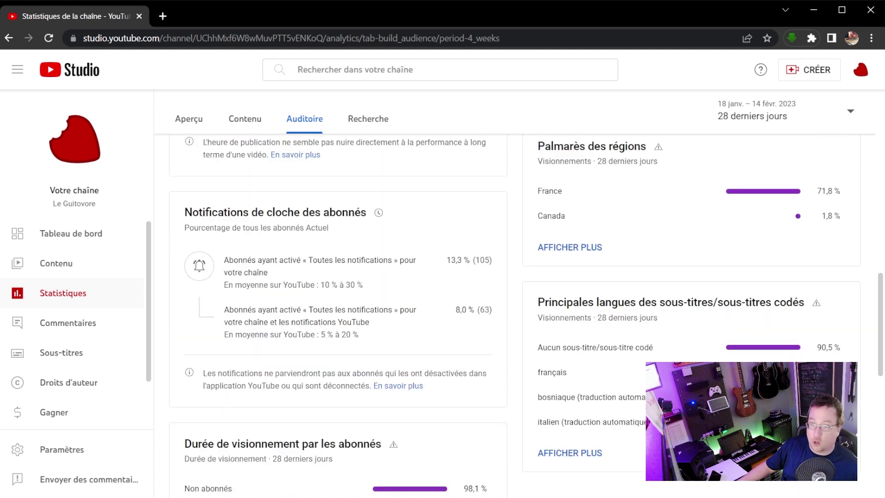
{"action": "scroll", "coordinate": [526, 387], "scroll_direction": "down", "scroll_amount": 1}
{"action": "scroll", "coordinate": [524, 387], "scroll_direction": "up", "scroll_amount": 1}
{"action": "scroll", "coordinate": [524, 387], "scroll_direction": "down", "scroll_amount": 2}
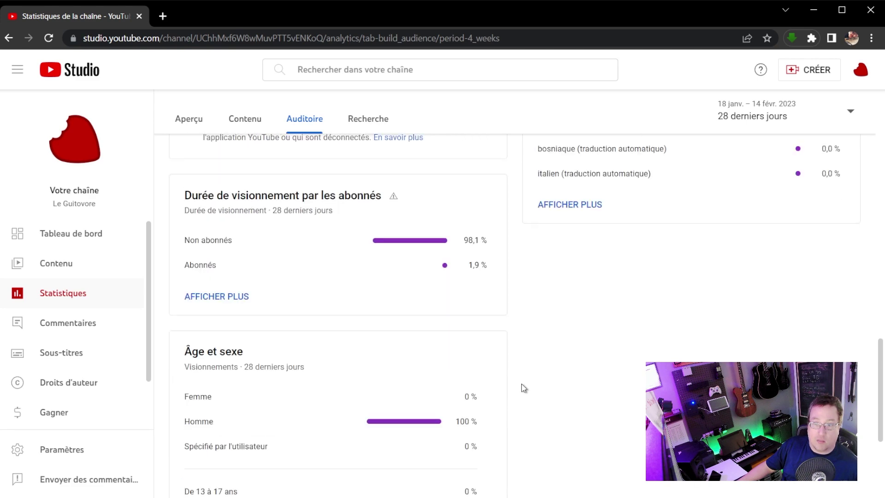
{"action": "scroll", "coordinate": [524, 388], "scroll_direction": "down", "scroll_amount": 4}
{"action": "scroll", "coordinate": [524, 386], "scroll_direction": "up", "scroll_amount": 10}
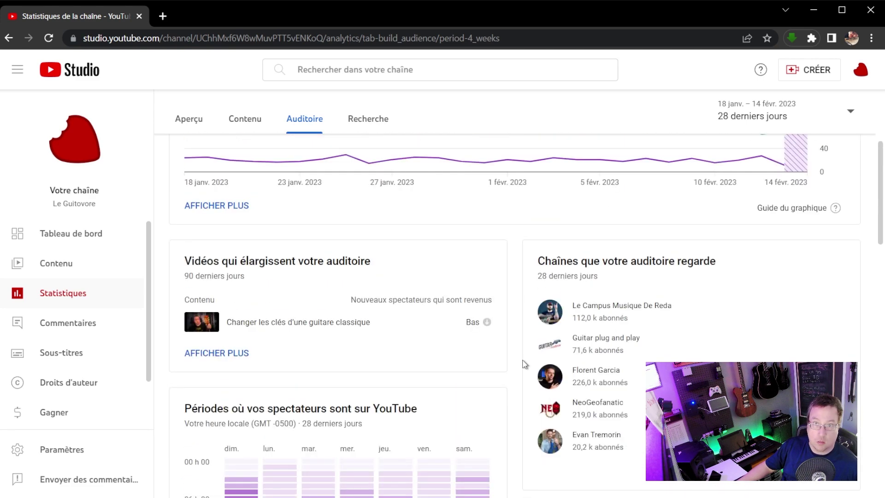
{"action": "scroll", "coordinate": [524, 364], "scroll_direction": "up", "scroll_amount": 3}
{"action": "left_click", "coordinate": [190, 152]}
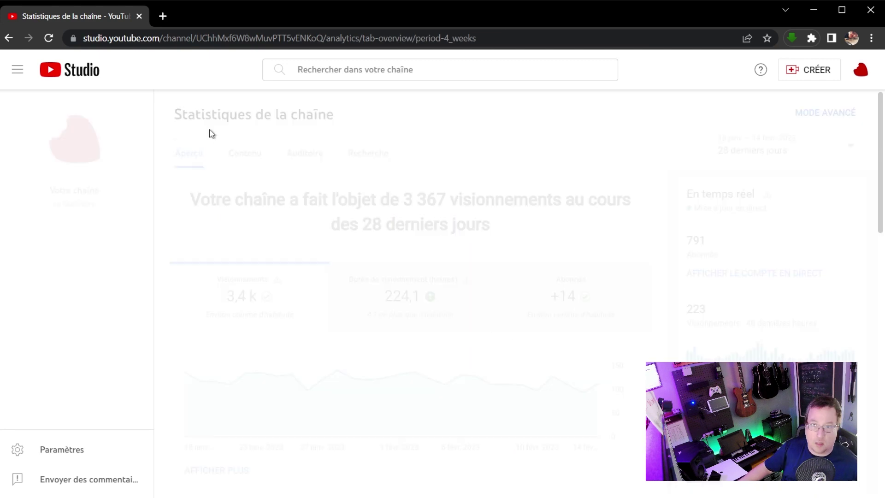
Open analytics for the top video, the Behringer U-PHORIA UM2 installation tutorial.
{"action": "scroll", "coordinate": [442, 340], "scroll_direction": "down", "scroll_amount": 5}
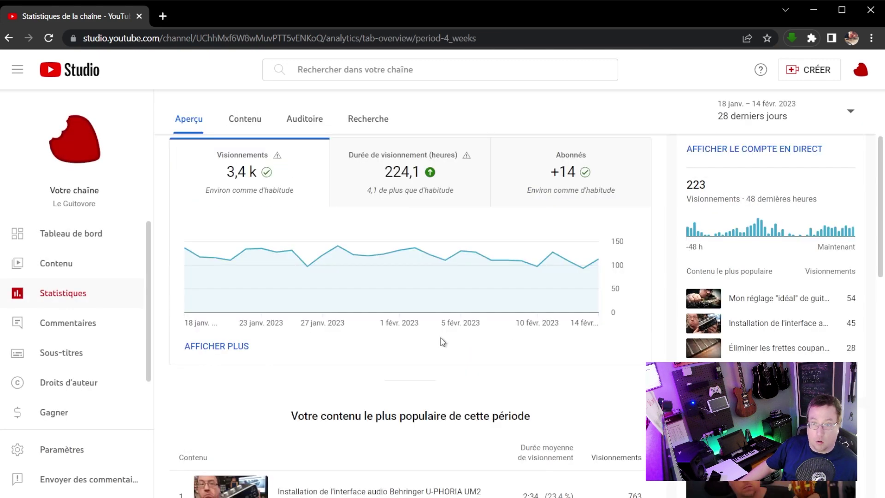
{"action": "scroll", "coordinate": [285, 383], "scroll_direction": "down", "scroll_amount": 4}
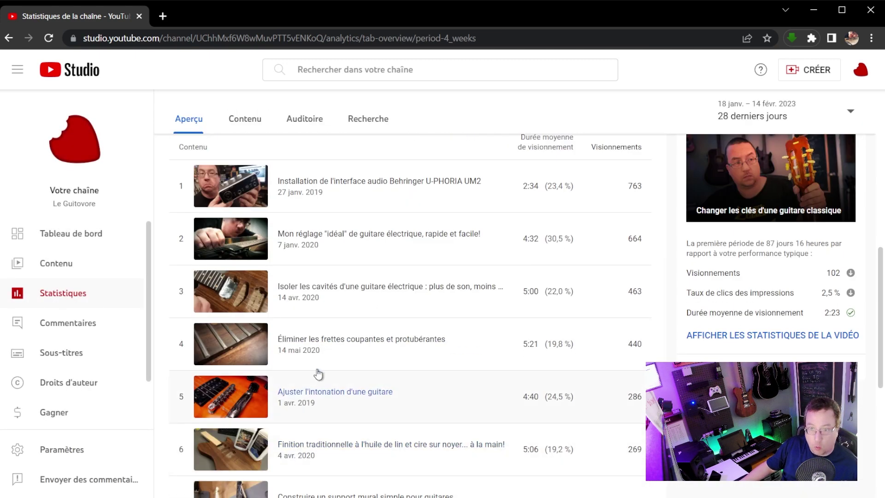
{"action": "left_click", "coordinate": [243, 190]}
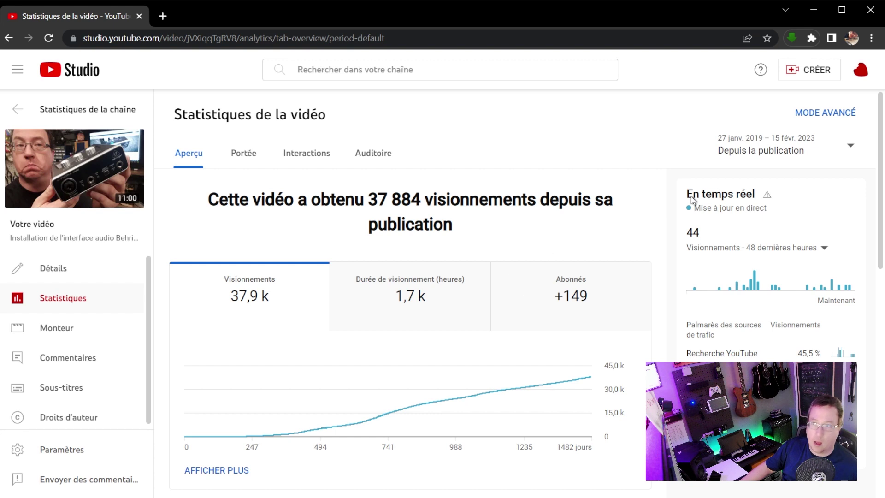
Chart the Behringer video's subscriber gains since publication instead of its watch hours.
{"action": "left_click", "coordinate": [764, 152]}
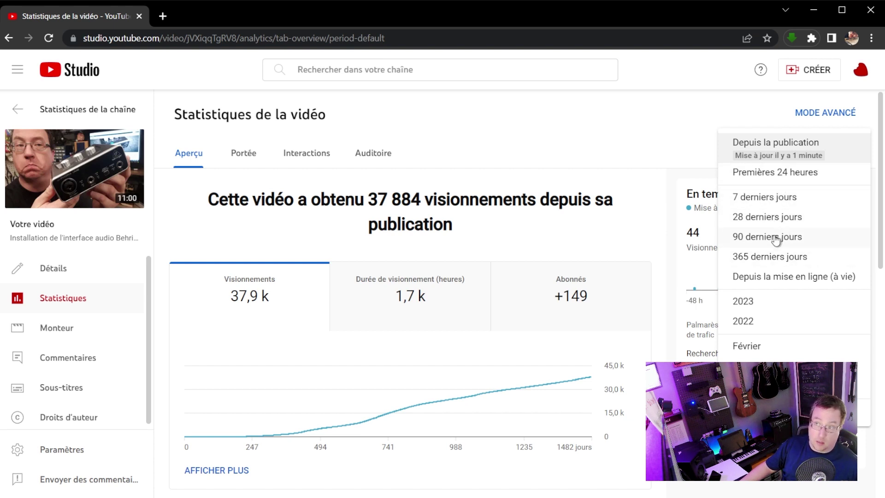
{"action": "left_click", "coordinate": [524, 159]}
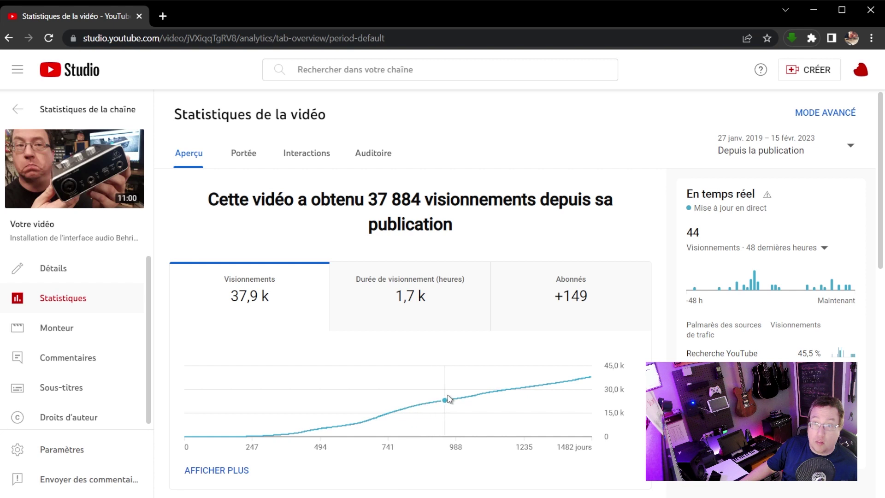
{"action": "left_click", "coordinate": [467, 293]}
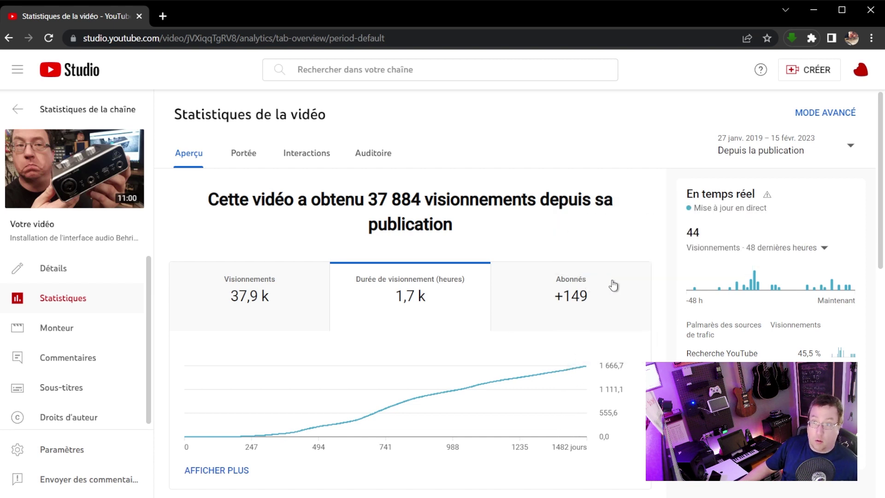
{"action": "left_click", "coordinate": [627, 295]}
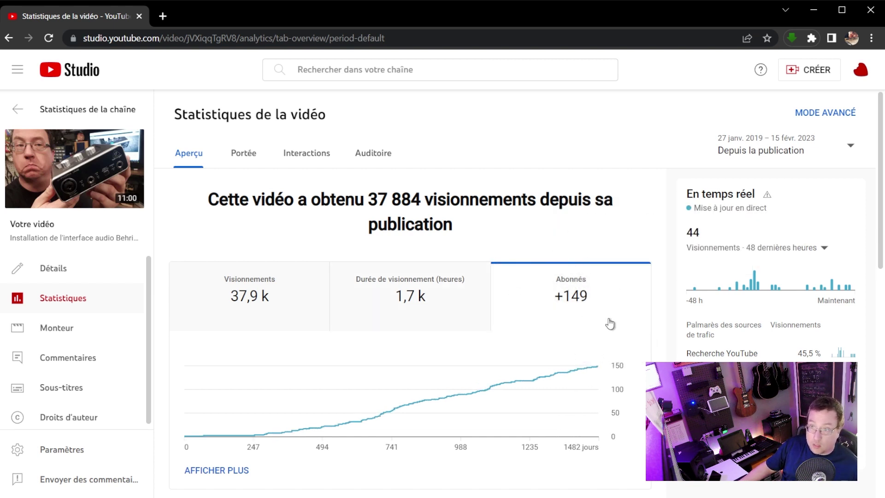
Inspect the video's audience retention curve, then go back to the channel's overall analytics.
{"action": "scroll", "coordinate": [466, 311], "scroll_direction": "down", "scroll_amount": 8}
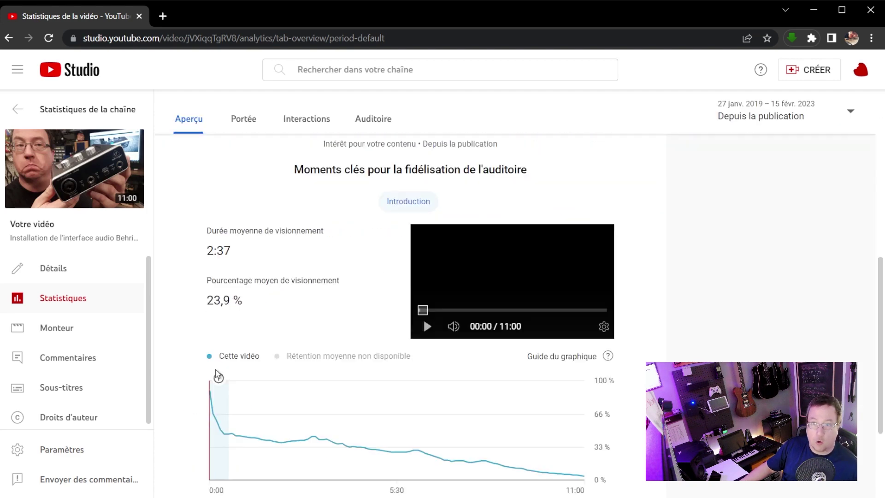
{"action": "scroll", "coordinate": [217, 376], "scroll_direction": "down", "scroll_amount": 3}
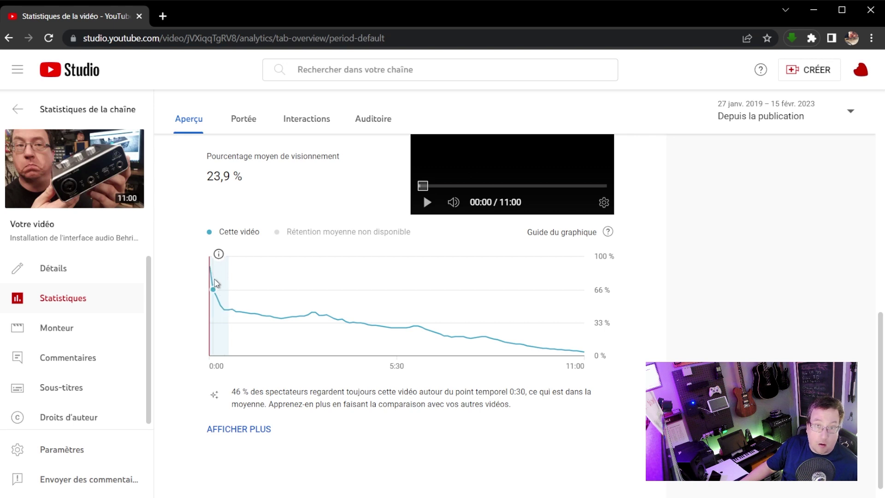
{"action": "mouse_move", "coordinate": [224, 292]}
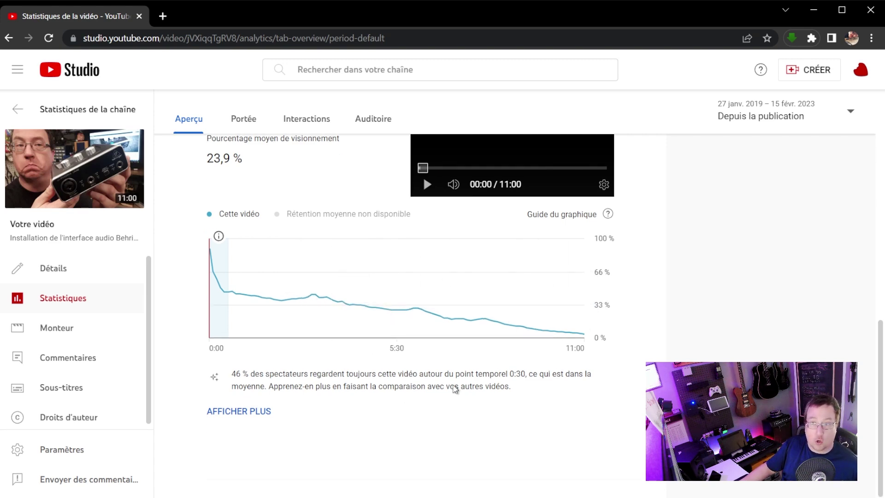
{"action": "scroll", "coordinate": [341, 313], "scroll_direction": "up", "scroll_amount": 15}
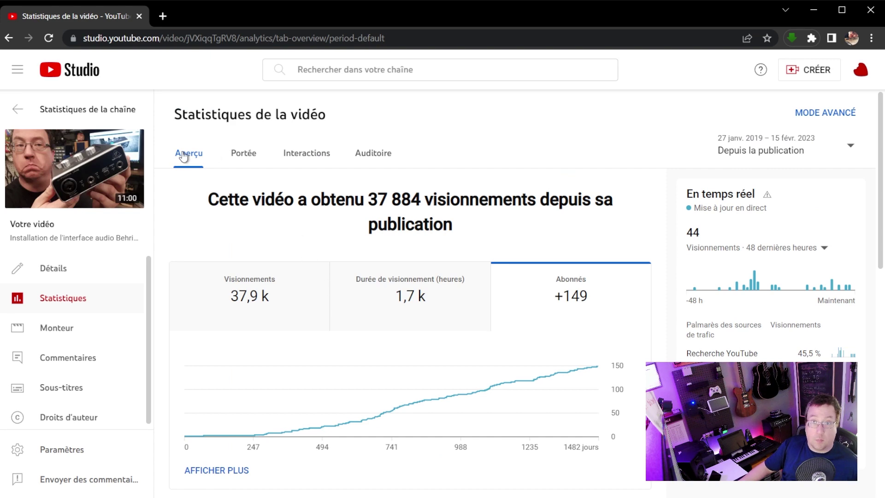
{"action": "left_click", "coordinate": [18, 111]}
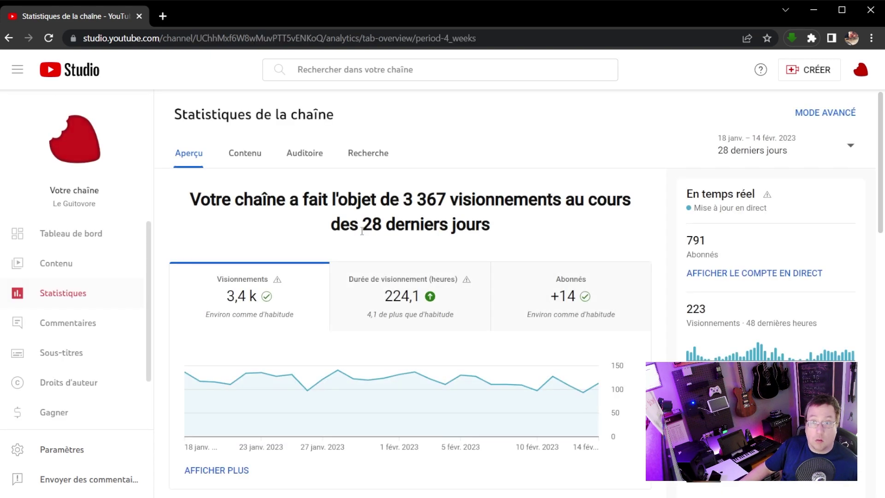
Open analytics for row 10 of the top content table, the Rocksmith RealTone cable video.
{"action": "scroll", "coordinate": [312, 286], "scroll_direction": "down", "scroll_amount": 3}
{"action": "scroll", "coordinate": [311, 286], "scroll_direction": "down", "scroll_amount": 10}
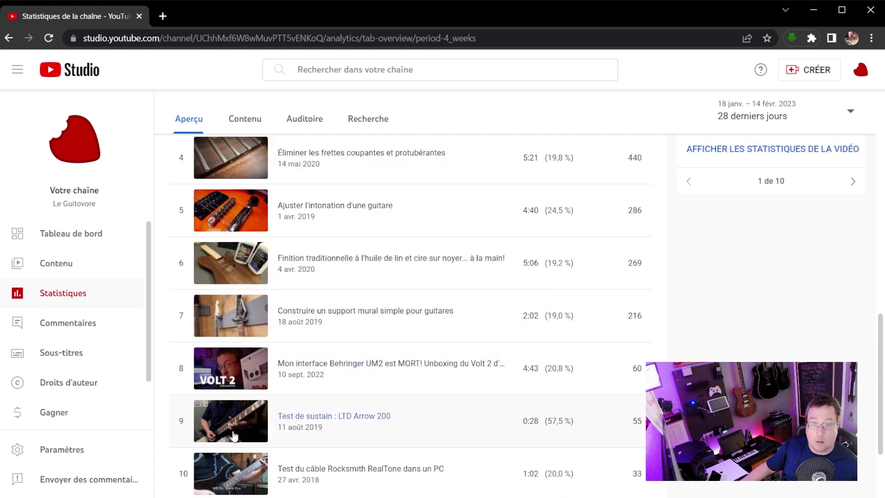
{"action": "scroll", "coordinate": [235, 432], "scroll_direction": "down", "scroll_amount": 2}
{"action": "left_click", "coordinate": [234, 415]}
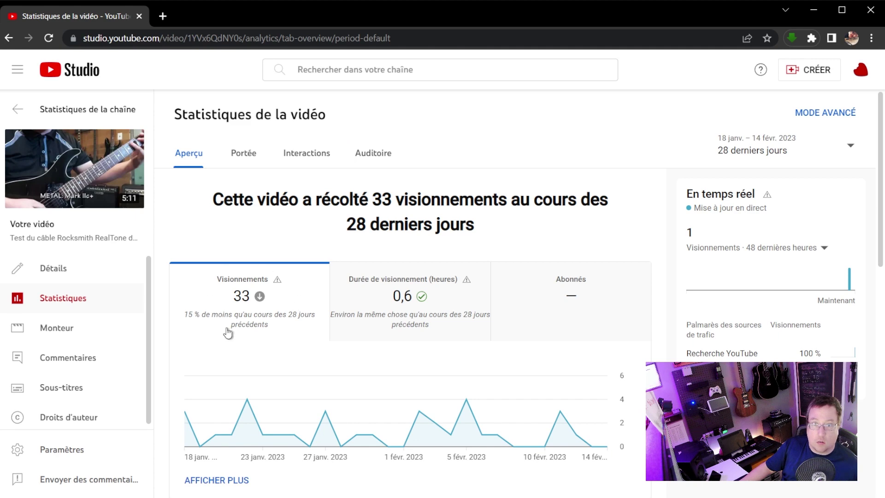
{"action": "scroll", "coordinate": [305, 327], "scroll_direction": "down", "scroll_amount": 5}
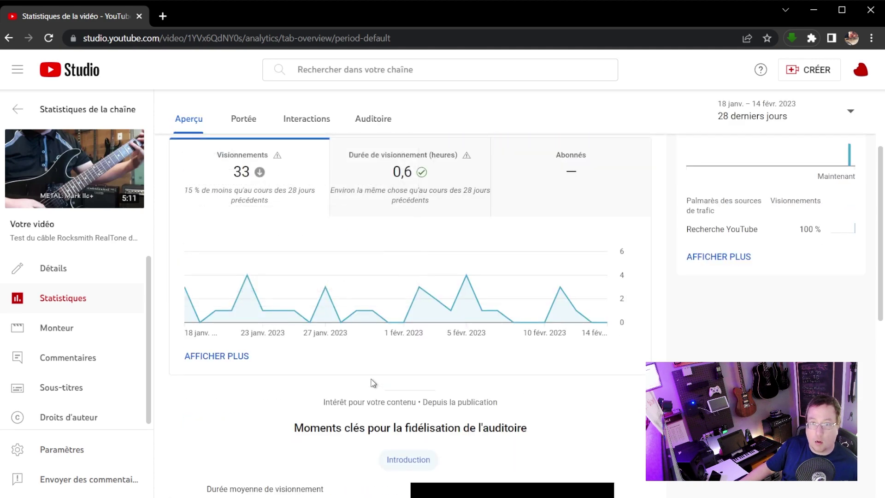
{"action": "scroll", "coordinate": [362, 381], "scroll_direction": "down", "scroll_amount": 4}
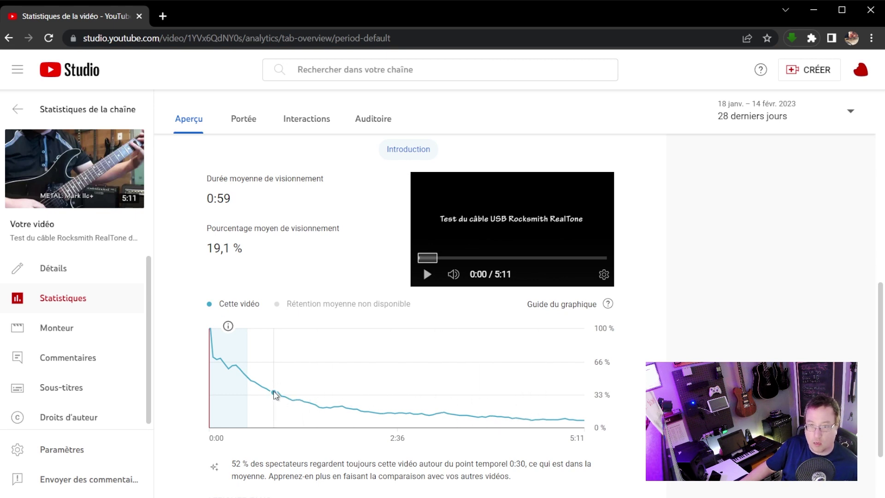
{"action": "scroll", "coordinate": [428, 410], "scroll_direction": "down", "scroll_amount": 3}
{"action": "scroll", "coordinate": [421, 395], "scroll_direction": "up", "scroll_amount": 2}
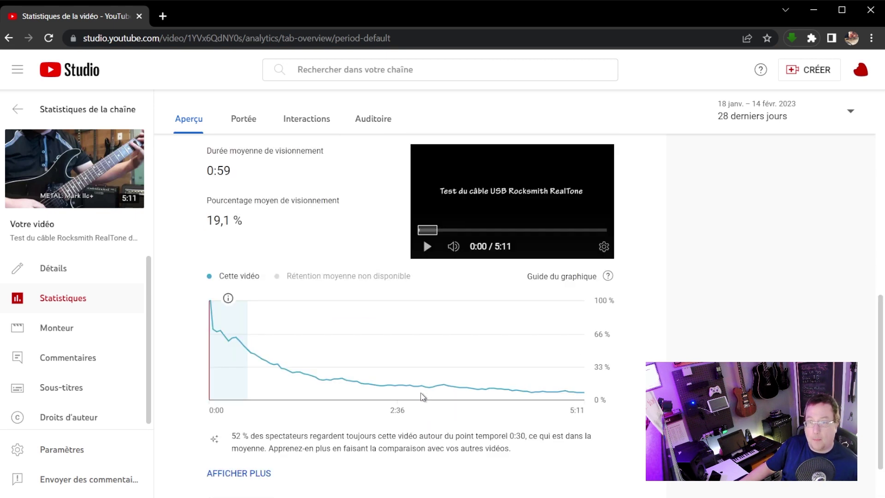
{"action": "mouse_move", "coordinate": [417, 398]}
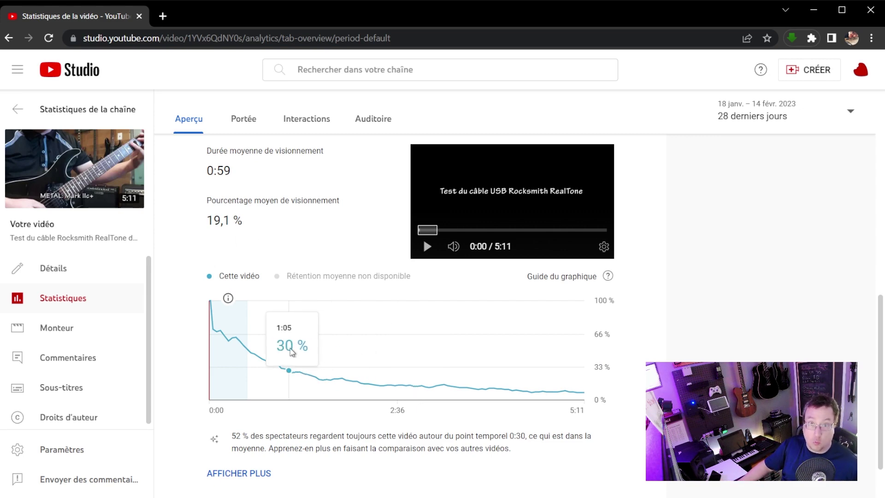
{"action": "scroll", "coordinate": [291, 341], "scroll_direction": "up", "scroll_amount": 10}
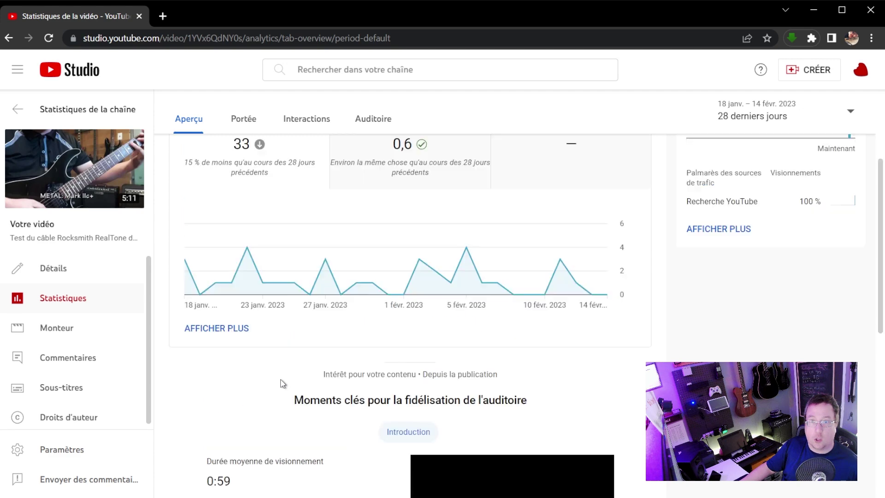
{"action": "scroll", "coordinate": [282, 383], "scroll_direction": "up", "scroll_amount": 1}
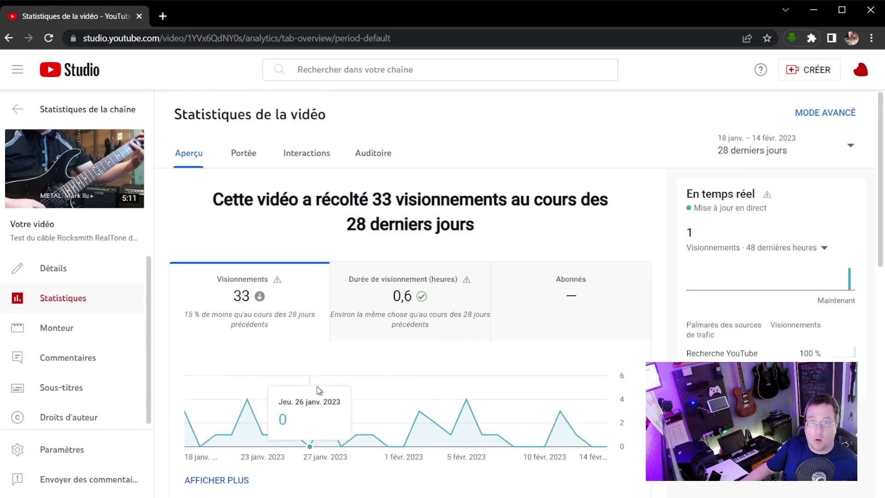
Show the RealTone video's Portée stats and read the 2,3 % click-through rate info card.
{"action": "left_click", "coordinate": [251, 156]}
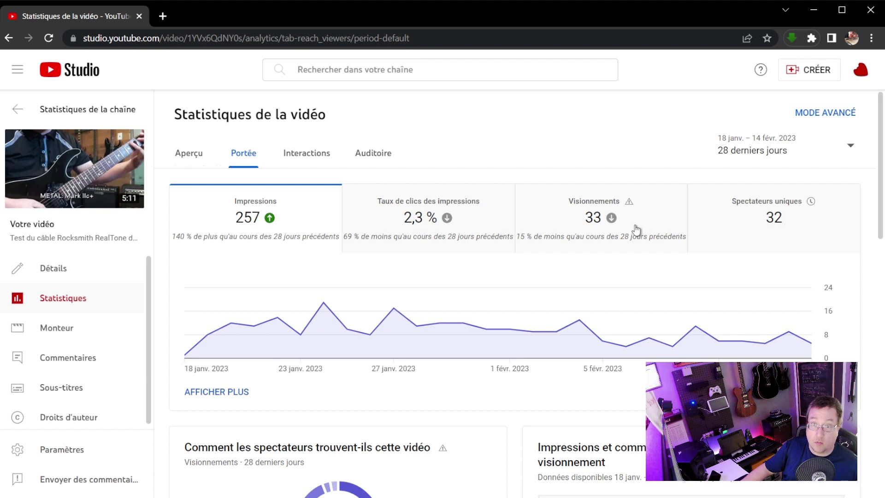
{"action": "mouse_move", "coordinate": [428, 228]}
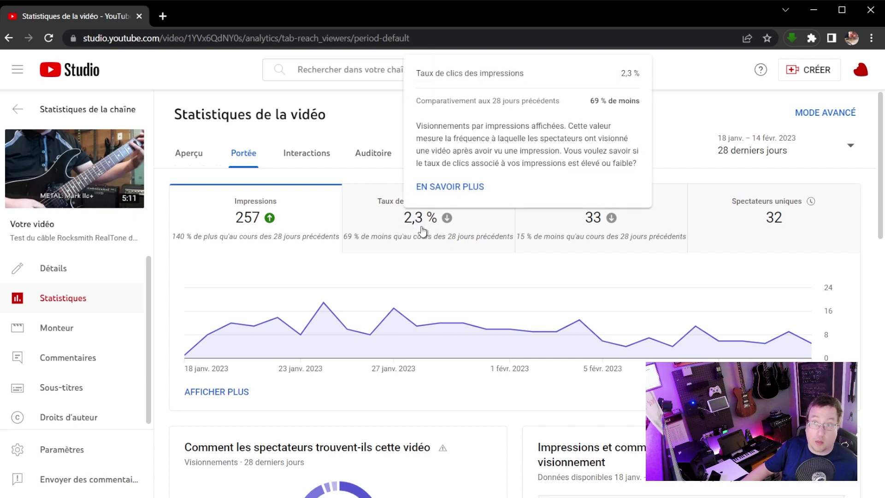
{"action": "mouse_move", "coordinate": [397, 293]}
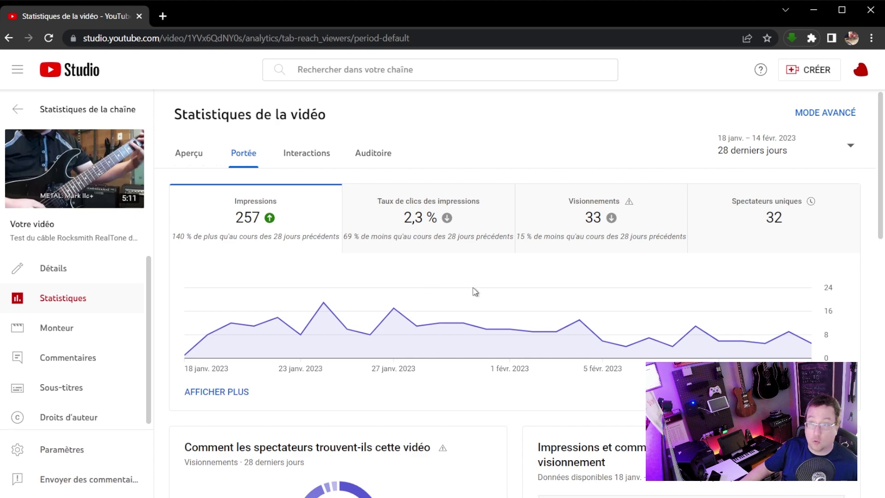
Return to channel analytics and review the Auditoire tab: 273 returning and 2,5 k unique viewers.
{"action": "key", "text": "alt+Left"}
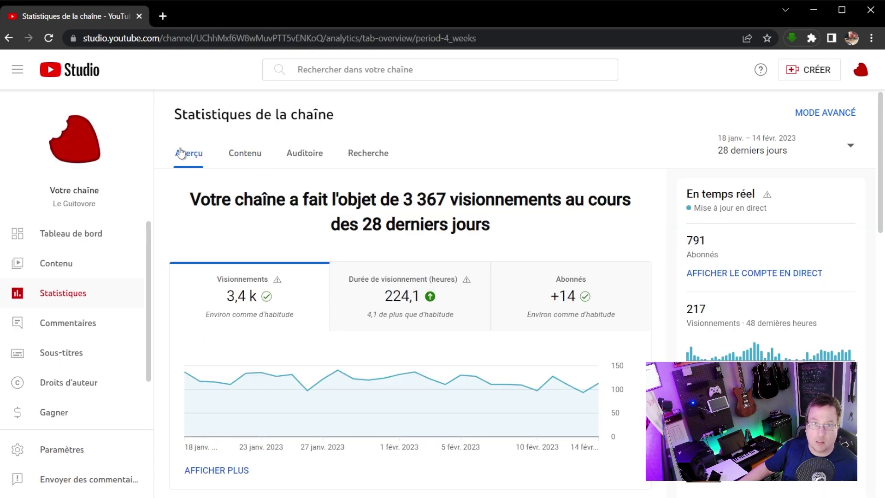
{"action": "left_click", "coordinate": [305, 157]}
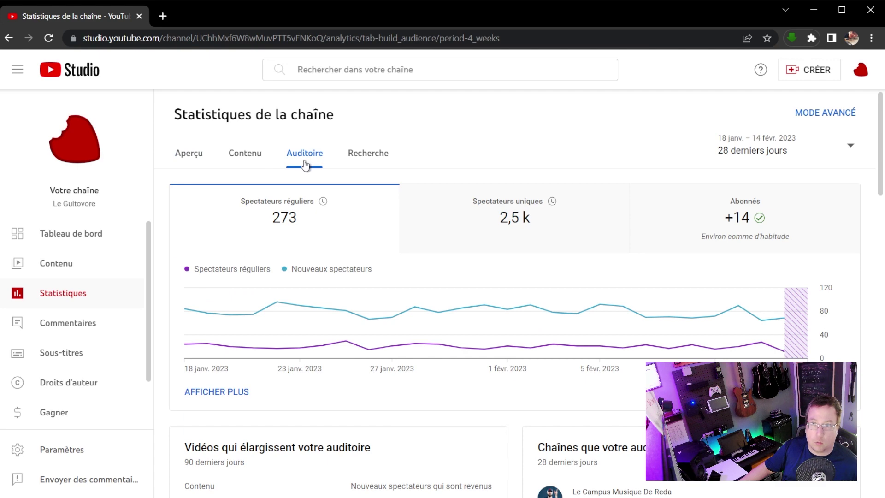
{"action": "scroll", "coordinate": [295, 208], "scroll_direction": "down", "scroll_amount": 5}
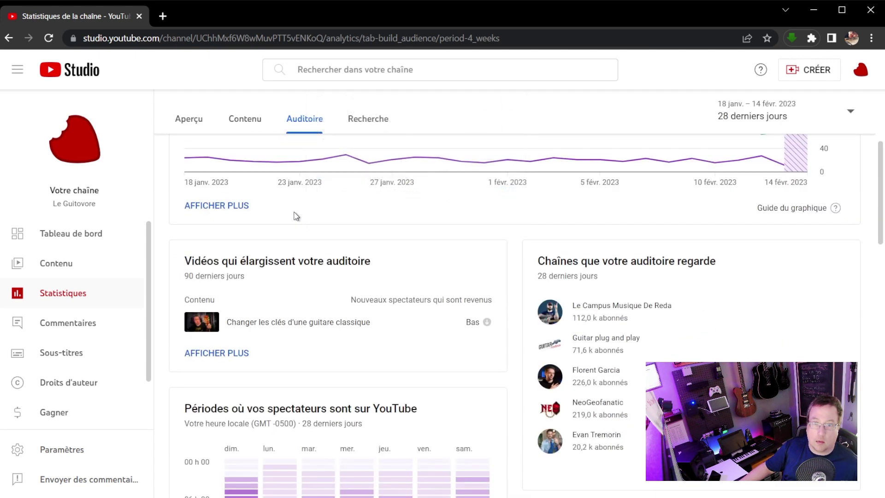
{"action": "scroll", "coordinate": [295, 224], "scroll_direction": "up", "scroll_amount": 2}
{"action": "scroll", "coordinate": [237, 243], "scroll_direction": "up", "scroll_amount": 1}
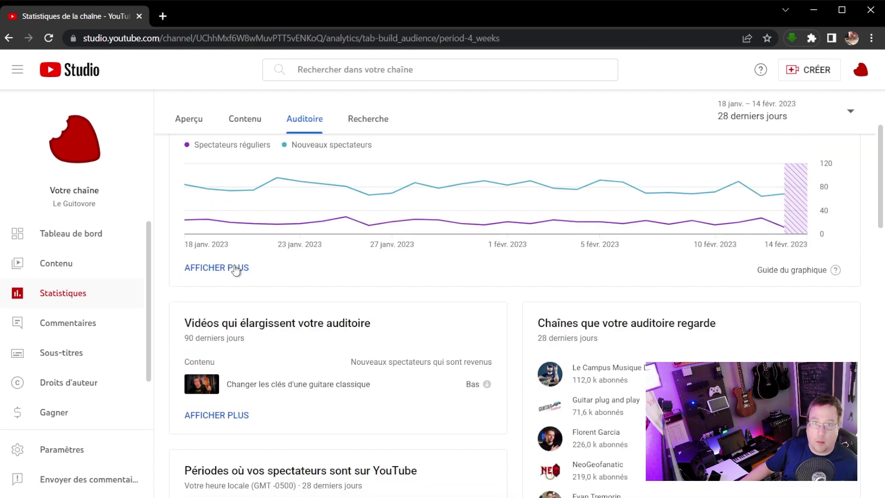
Open the detailed returning and new viewers report via AFFICHER PLUS.
{"action": "left_click", "coordinate": [235, 271]}
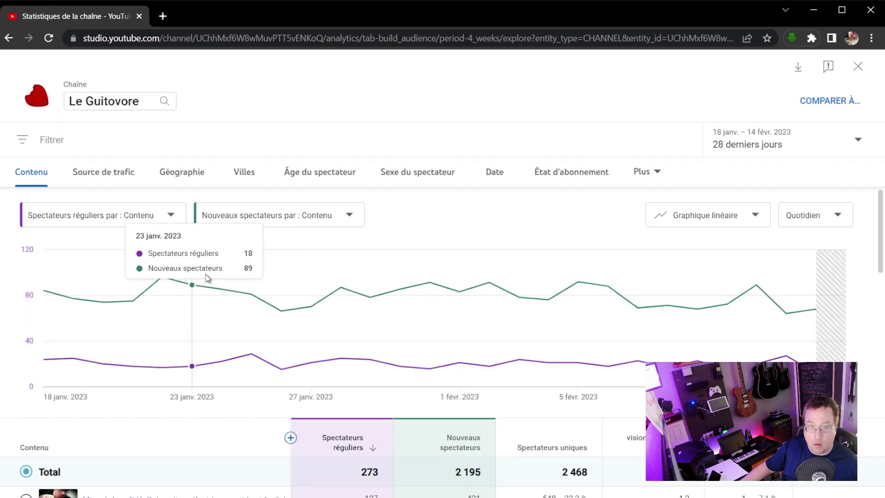
{"action": "scroll", "coordinate": [207, 278], "scroll_direction": "down", "scroll_amount": 1}
{"action": "scroll", "coordinate": [207, 279], "scroll_direction": "down", "scroll_amount": 1}
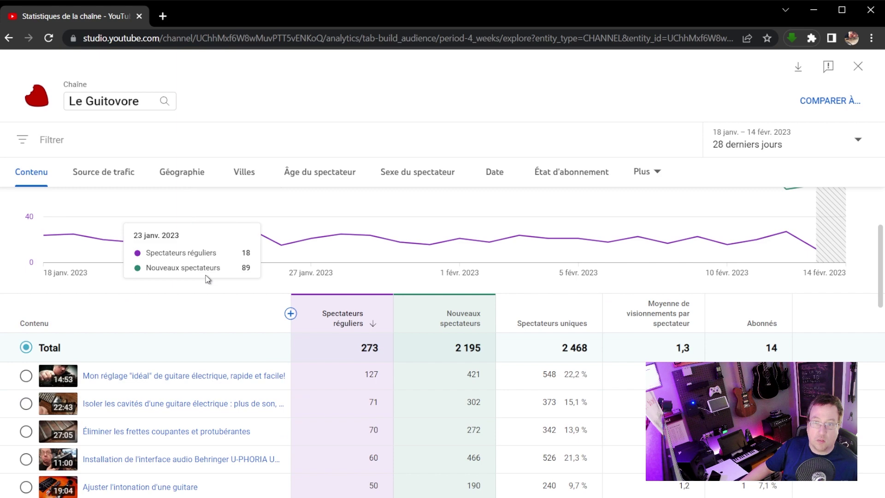
{"action": "scroll", "coordinate": [207, 278], "scroll_direction": "up", "scroll_amount": 2}
Break the channel's 3 367 views down by Source de trafic and view the table.
{"action": "left_click", "coordinate": [112, 180]}
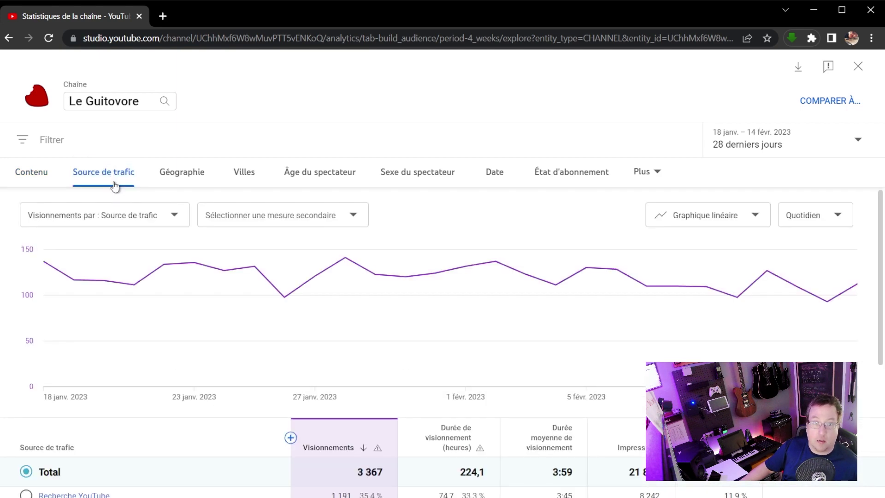
{"action": "scroll", "coordinate": [209, 278], "scroll_direction": "down", "scroll_amount": 1}
{"action": "scroll", "coordinate": [157, 297], "scroll_direction": "down", "scroll_amount": 2}
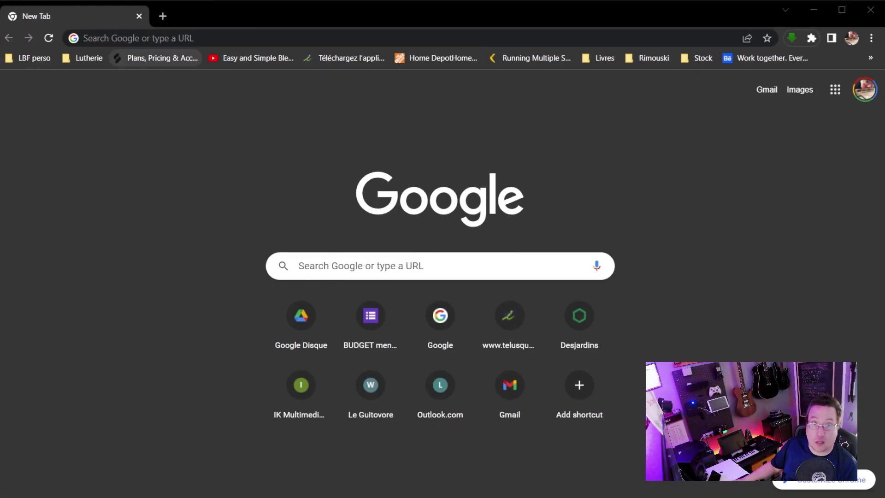
Load facebook.com in the browser tab.
{"action": "left_click", "coordinate": [172, 39]}
{"action": "type", "text": "facebook.com"}
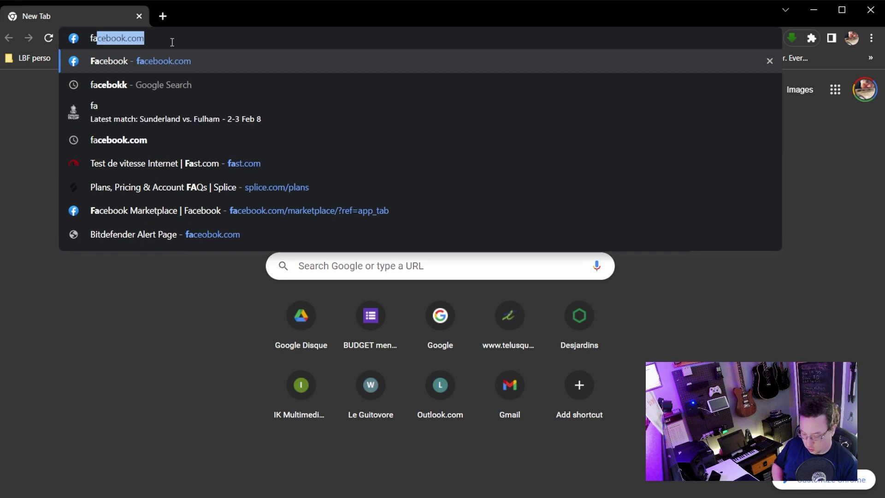
{"action": "key", "text": "Return"}
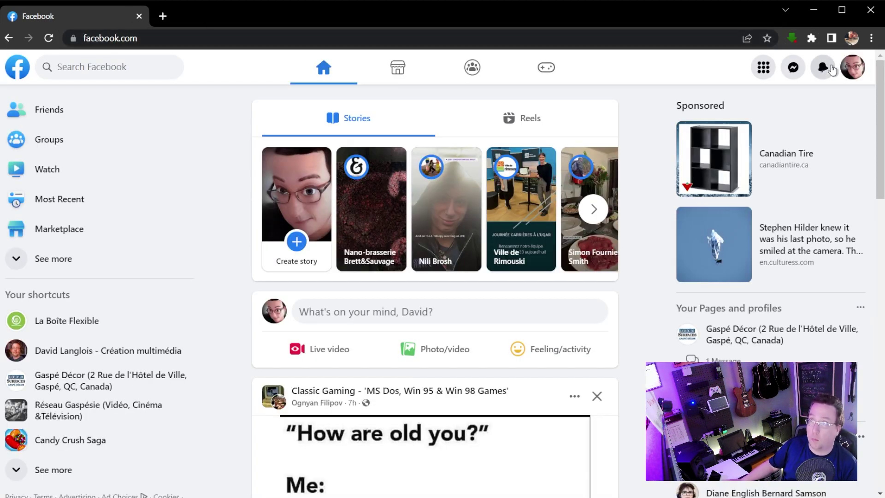
Switch the active profile to the La Boîte Flexible page.
{"action": "left_click", "coordinate": [857, 68]}
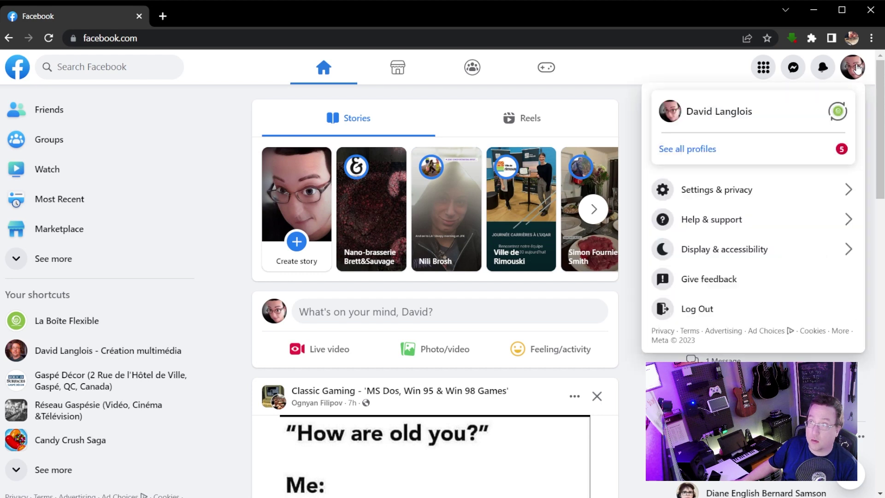
{"action": "left_click", "coordinate": [837, 111]}
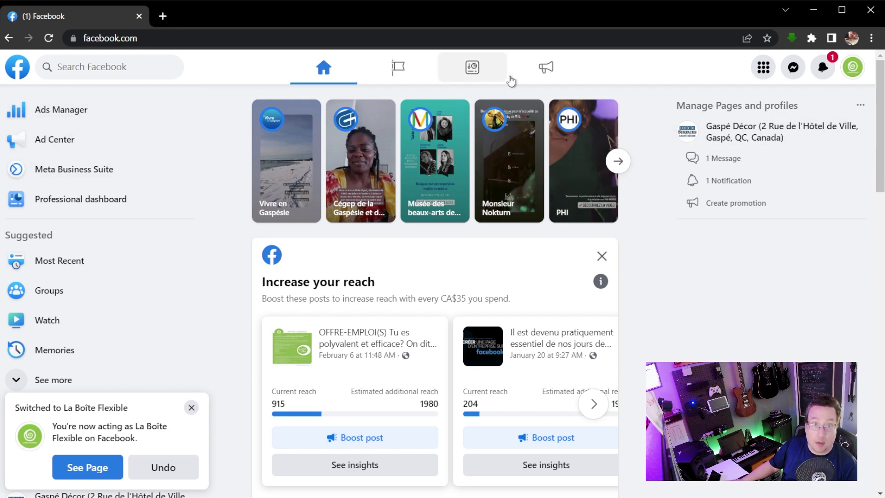
{"action": "scroll", "coordinate": [323, 184], "scroll_direction": "down", "scroll_amount": 4}
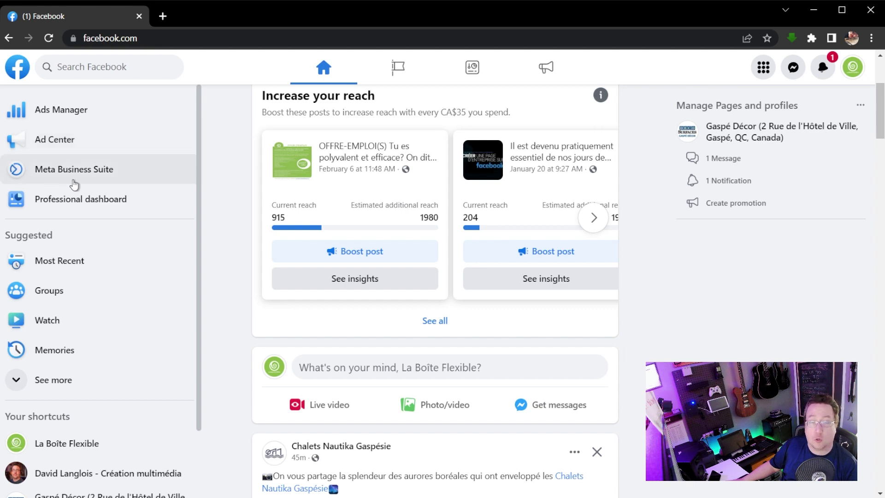
Open Insights in Meta Business Suite: 4,211 Facebook Page reach and 129 Instagram reach.
{"action": "left_click", "coordinate": [146, 180]}
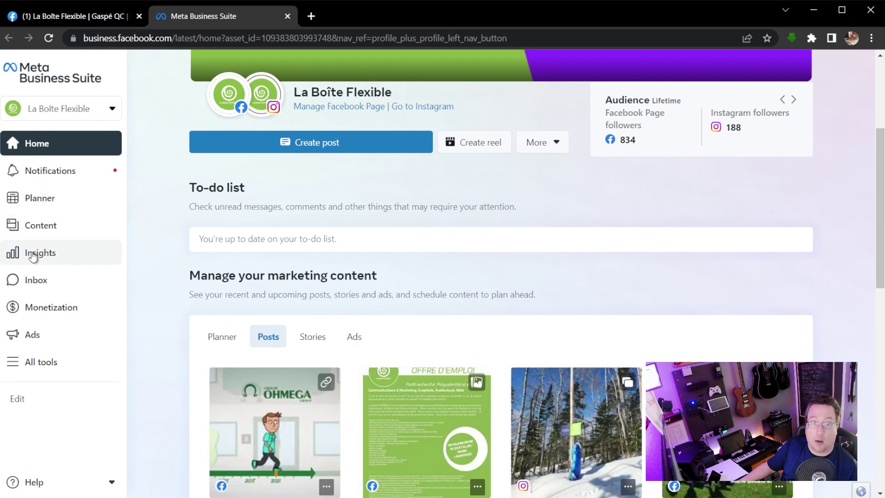
{"action": "left_click", "coordinate": [33, 256]}
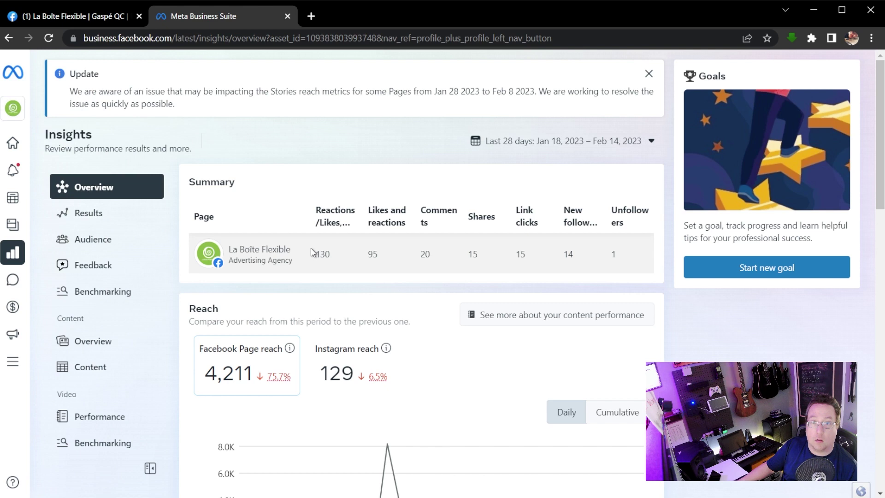
{"action": "scroll", "coordinate": [311, 252], "scroll_direction": "down", "scroll_amount": 4}
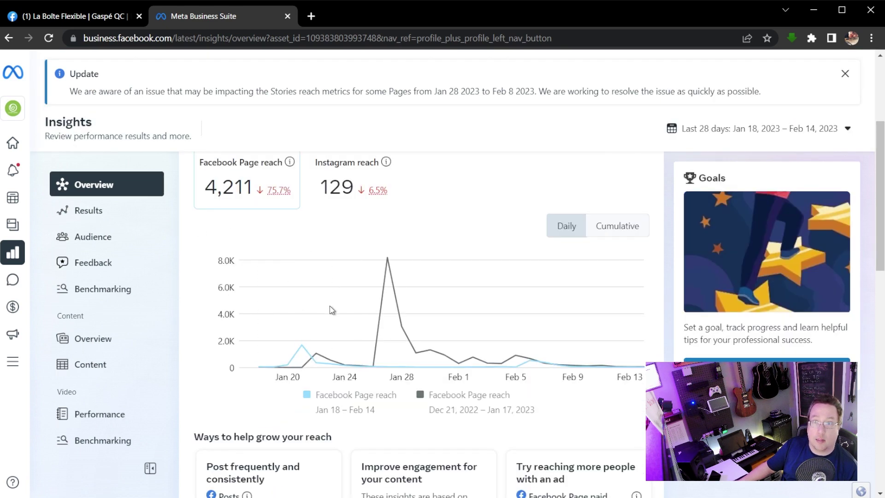
{"action": "scroll", "coordinate": [309, 297], "scroll_direction": "down", "scroll_amount": 1}
{"action": "scroll", "coordinate": [306, 287], "scroll_direction": "up", "scroll_amount": 3}
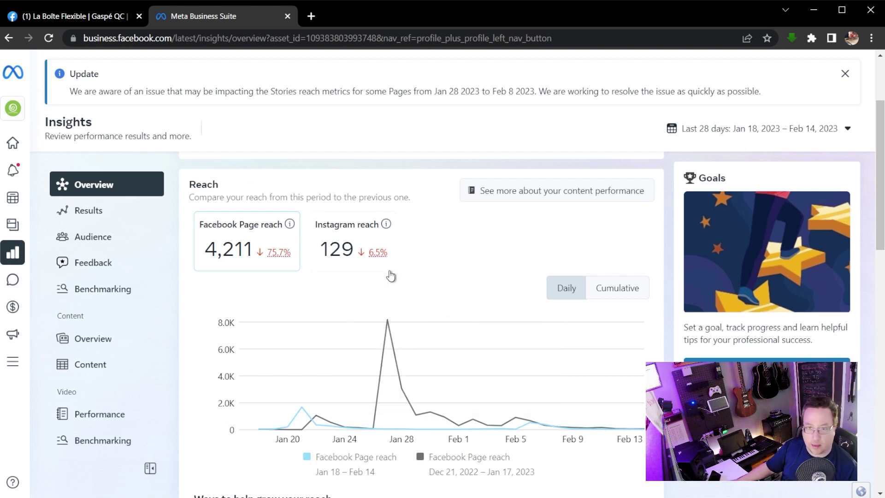
{"action": "scroll", "coordinate": [475, 318], "scroll_direction": "down", "scroll_amount": 9}
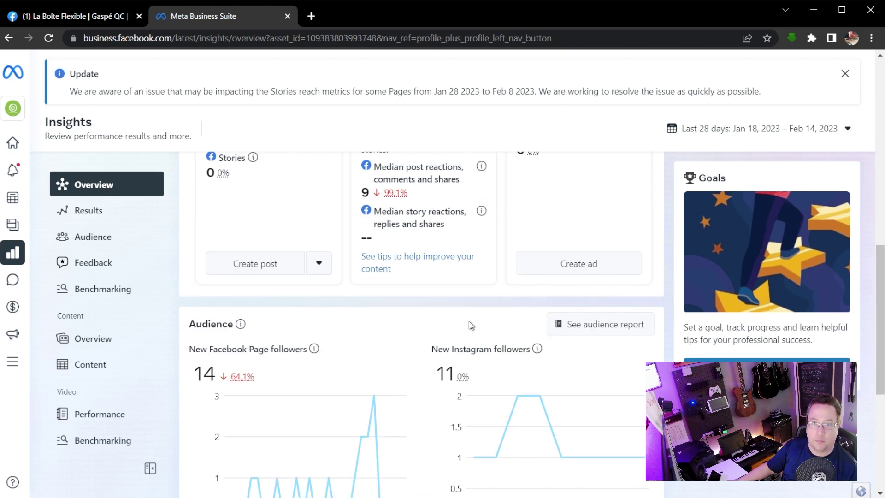
{"action": "scroll", "coordinate": [471, 325], "scroll_direction": "down", "scroll_amount": 6}
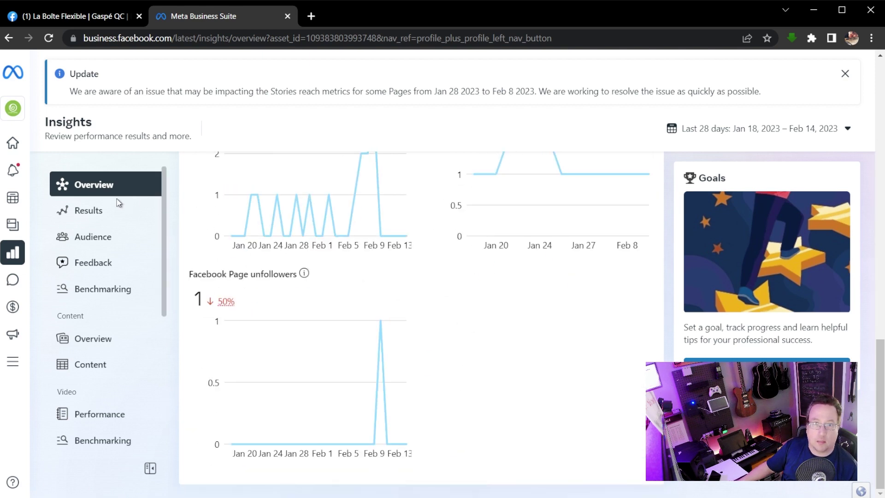
Review the page's Results insights.
{"action": "left_click", "coordinate": [131, 213]}
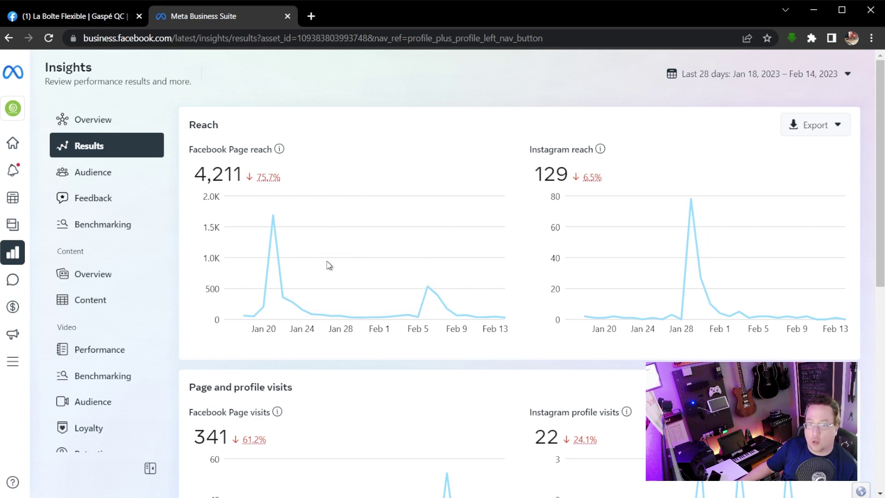
{"action": "scroll", "coordinate": [329, 292], "scroll_direction": "down", "scroll_amount": 4}
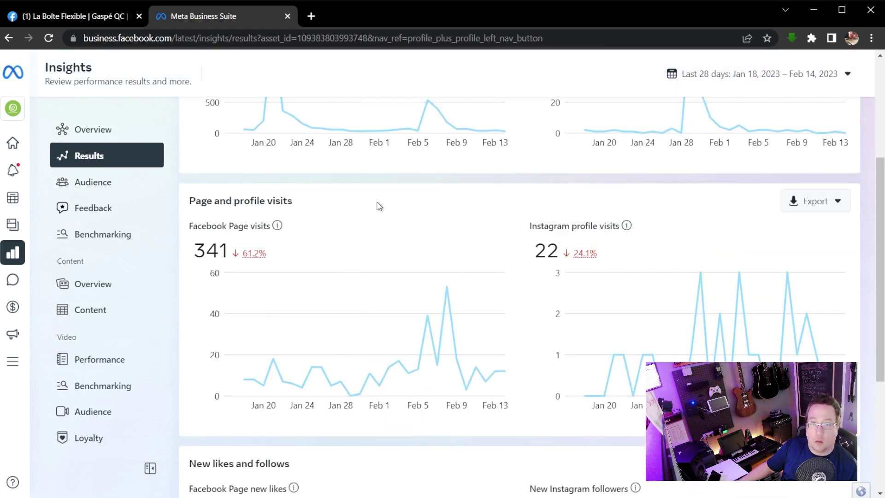
{"action": "scroll", "coordinate": [429, 357], "scroll_direction": "down", "scroll_amount": 3}
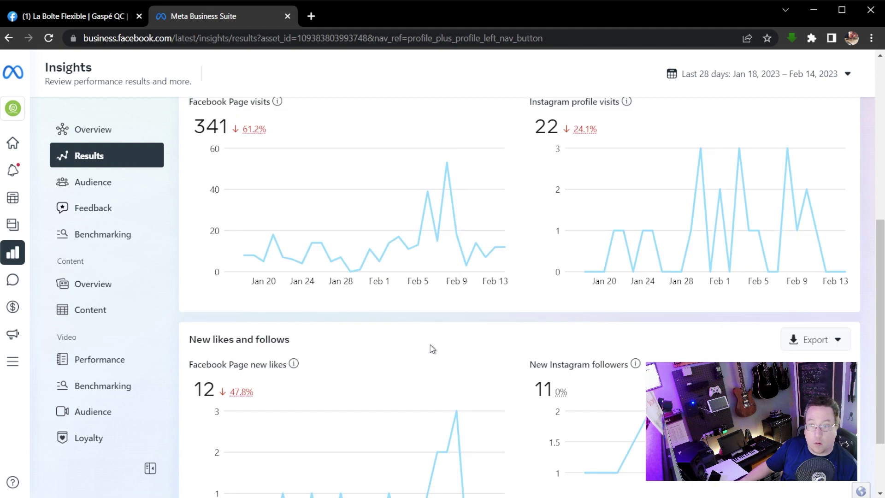
{"action": "scroll", "coordinate": [431, 348], "scroll_direction": "down", "scroll_amount": 2}
{"action": "mouse_move", "coordinate": [435, 352]}
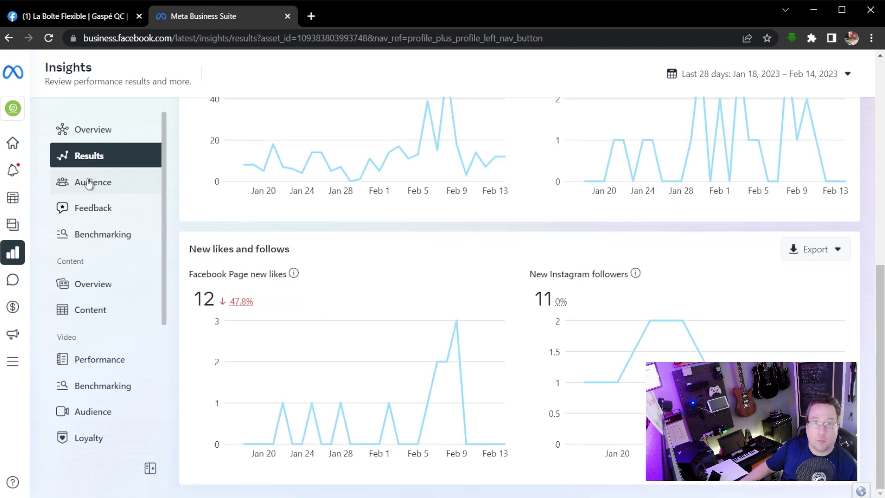
Show Audience insights down to top countries: 834 Facebook and 188 Instagram followers.
{"action": "left_click", "coordinate": [91, 181]}
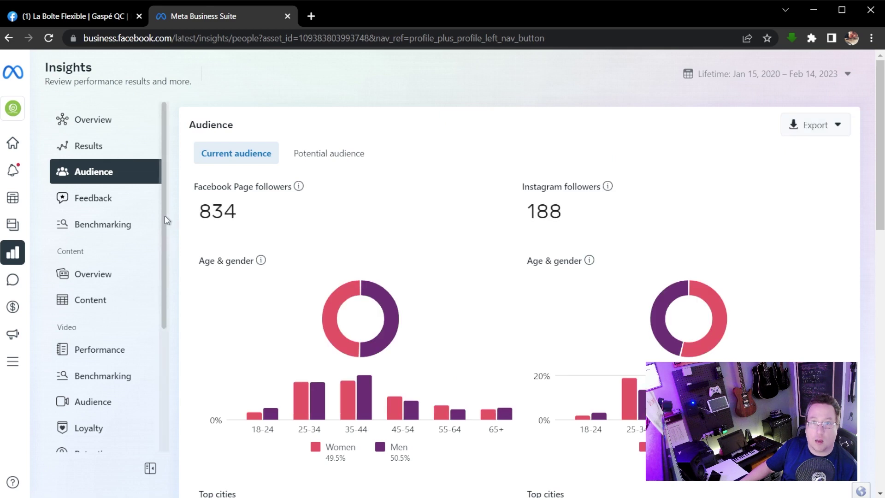
{"action": "scroll", "coordinate": [363, 306], "scroll_direction": "down", "scroll_amount": 3}
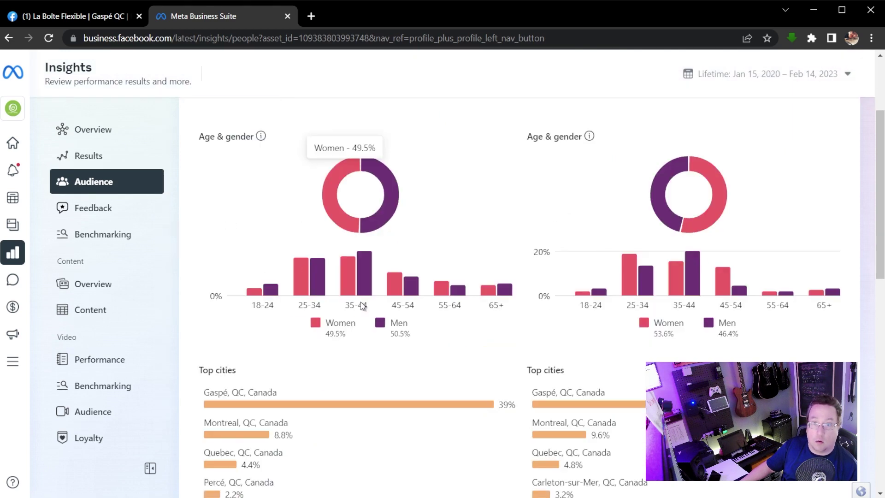
{"action": "scroll", "coordinate": [361, 303], "scroll_direction": "down", "scroll_amount": 4}
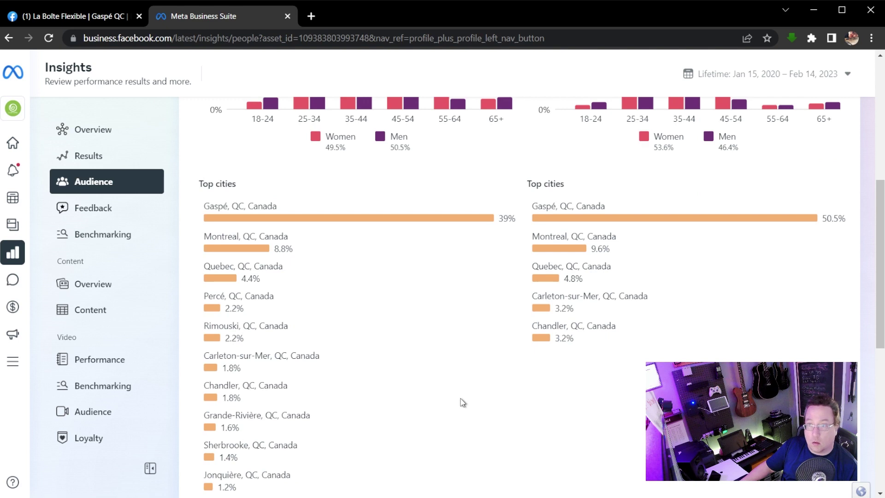
{"action": "scroll", "coordinate": [462, 402], "scroll_direction": "down", "scroll_amount": 8}
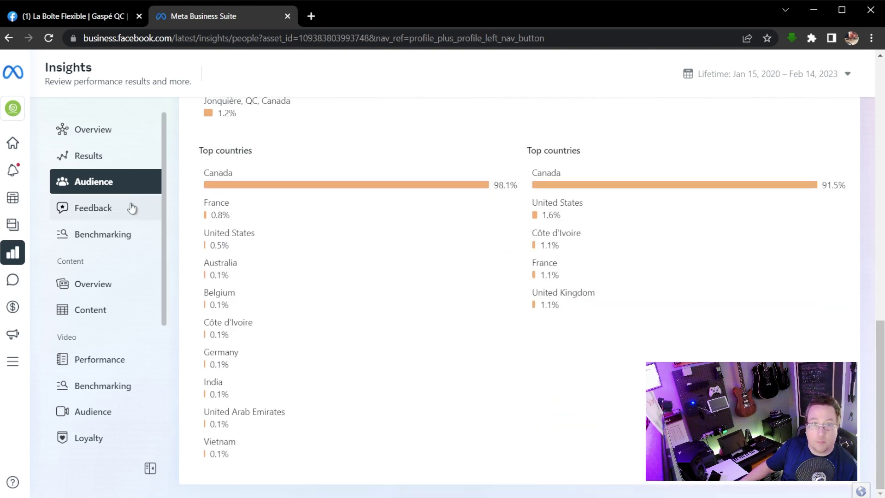
Check the Content overview, then list all content; the Feb 6 job-offer post reached 915 accounts.
{"action": "left_click", "coordinate": [103, 286]}
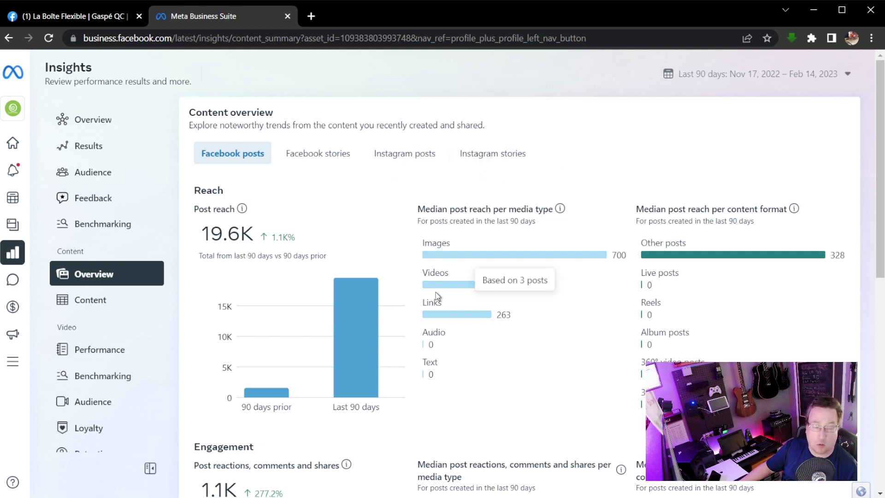
{"action": "left_click", "coordinate": [138, 302]}
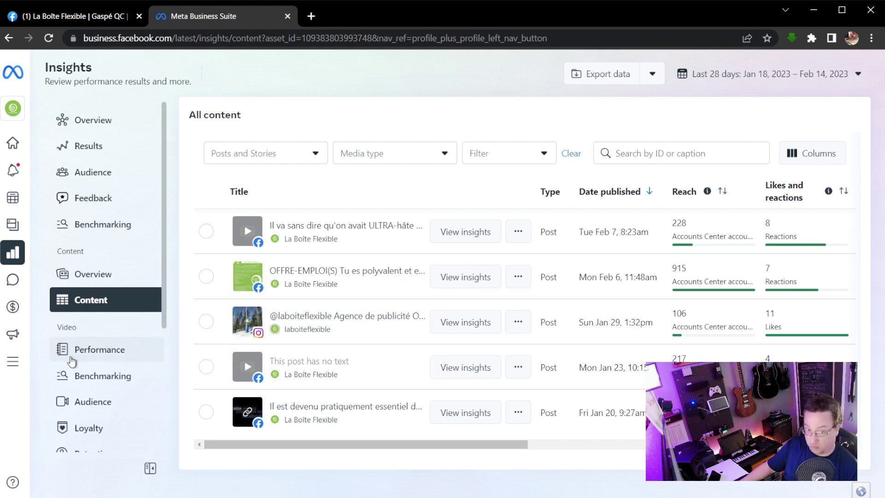
{"action": "scroll", "coordinate": [72, 361], "scroll_direction": "down", "scroll_amount": 2}
Show Video Performance: 483 minutes viewed, #gaspesiejetaime video topping performers at 347 minutes.
{"action": "left_click", "coordinate": [83, 288]}
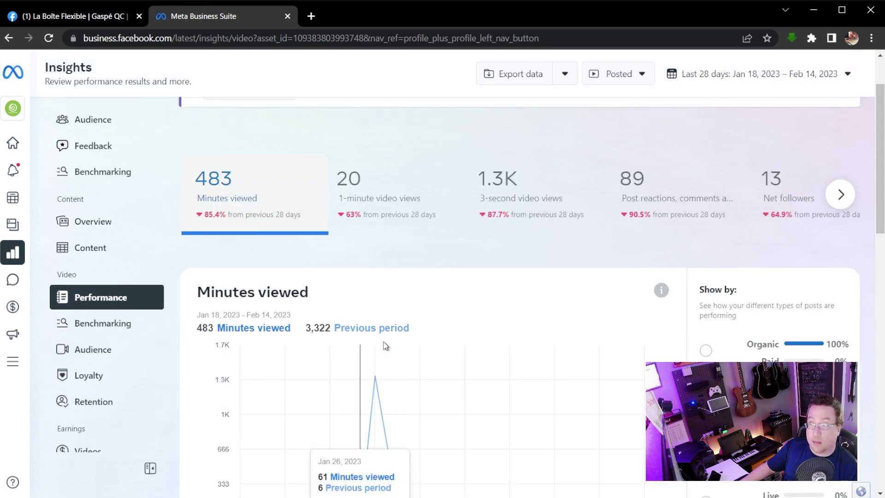
{"action": "scroll", "coordinate": [381, 345], "scroll_direction": "down", "scroll_amount": 3}
{"action": "scroll", "coordinate": [376, 350], "scroll_direction": "up", "scroll_amount": 3}
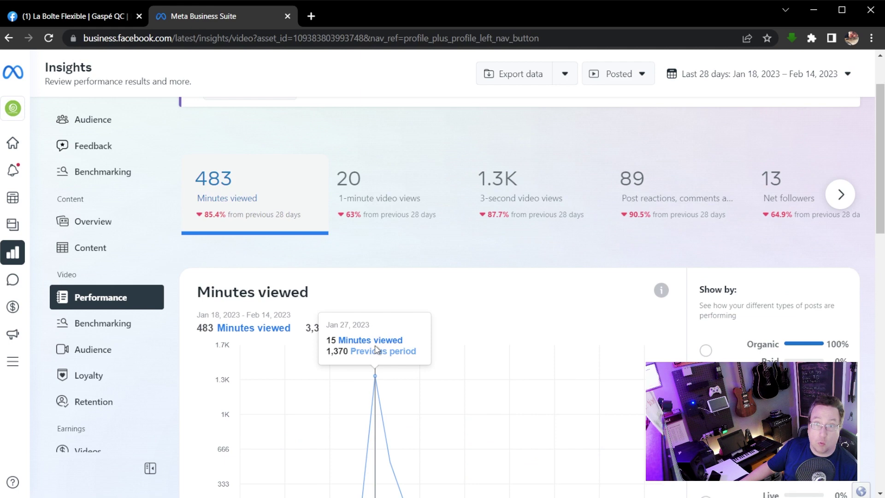
{"action": "scroll", "coordinate": [405, 333], "scroll_direction": "down", "scroll_amount": 8}
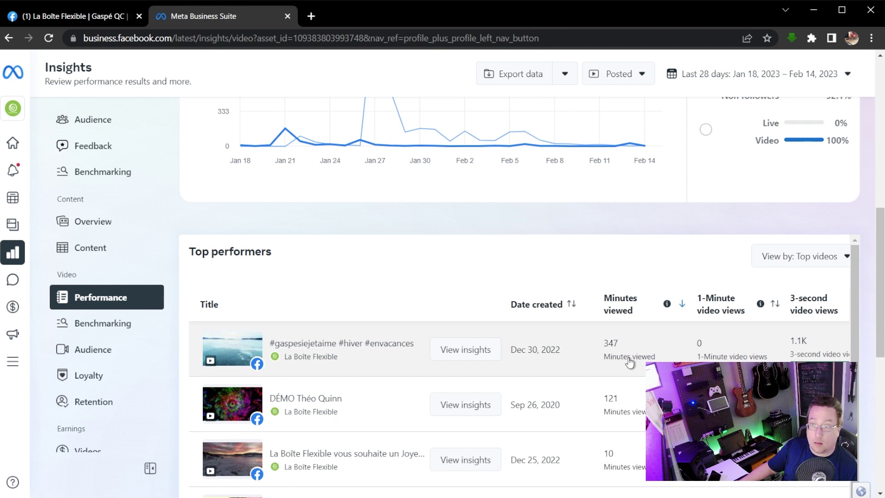
{"action": "scroll", "coordinate": [629, 362], "scroll_direction": "down", "scroll_amount": 5}
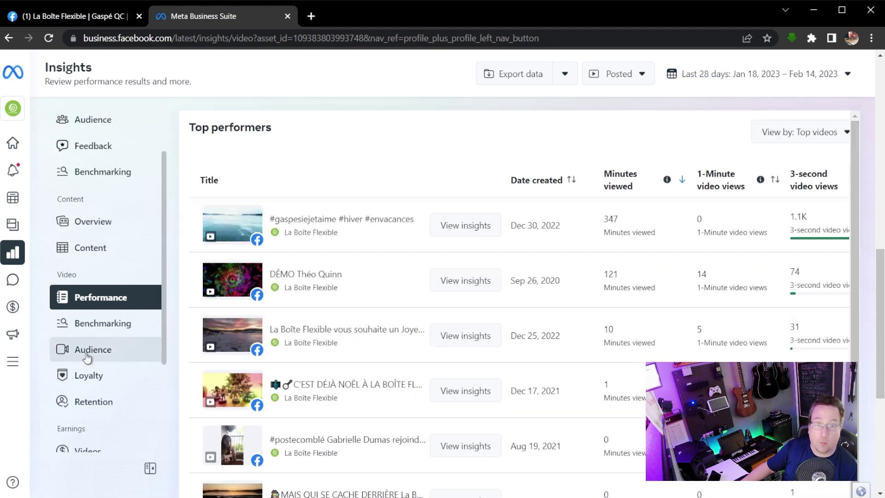
Open video Retention insights (484 minutes viewed) and read the Shares and Followers source explanations.
{"action": "left_click", "coordinate": [87, 355]}
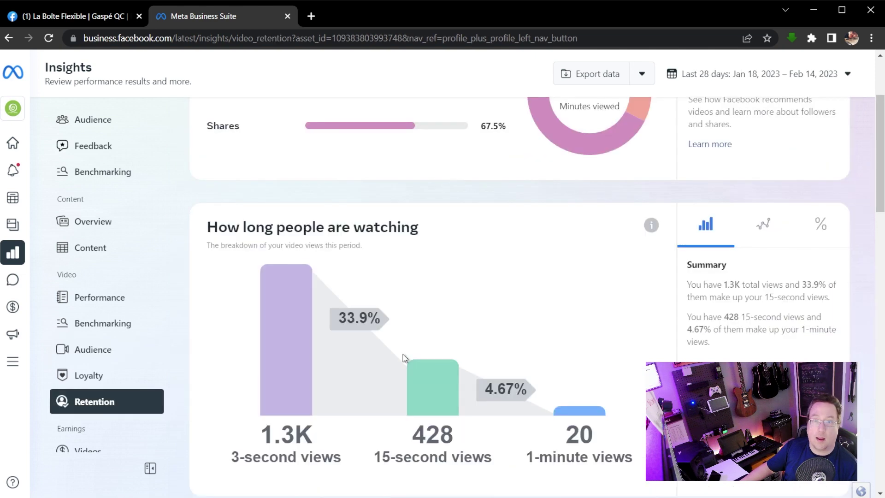
{"action": "scroll", "coordinate": [403, 358], "scroll_direction": "down", "scroll_amount": 2}
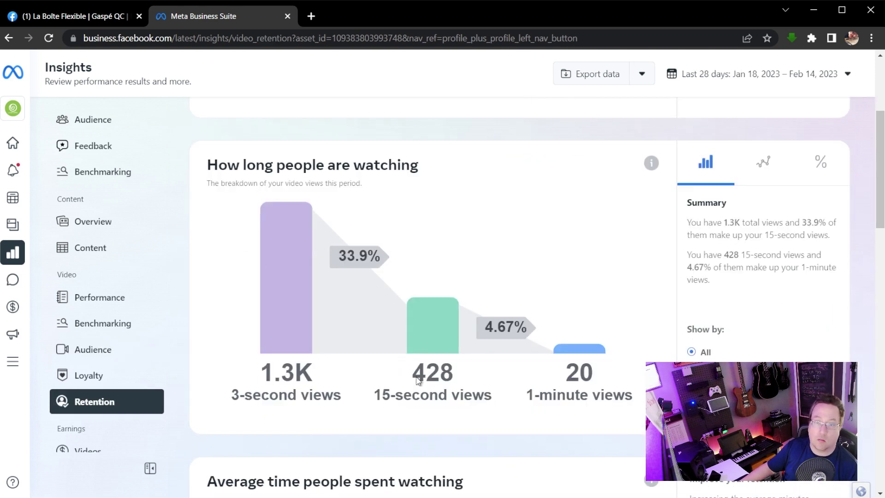
{"action": "scroll", "coordinate": [405, 362], "scroll_direction": "down", "scroll_amount": 2}
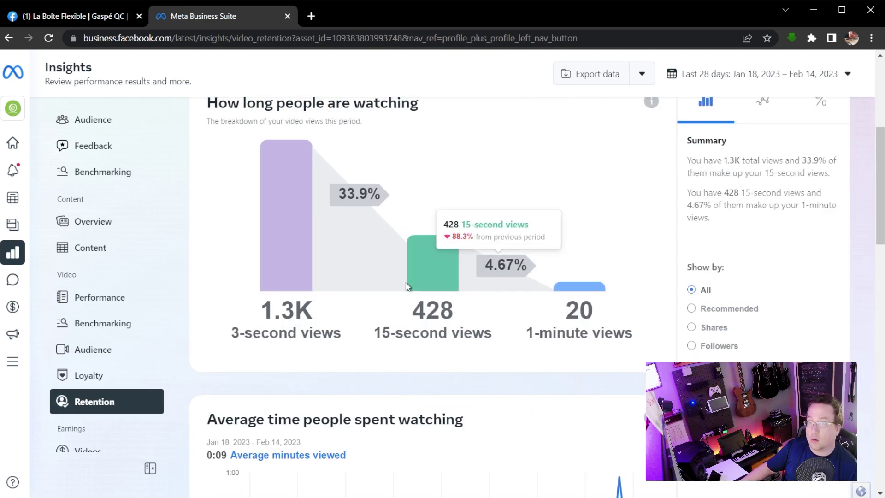
{"action": "scroll", "coordinate": [412, 270], "scroll_direction": "up", "scroll_amount": 5}
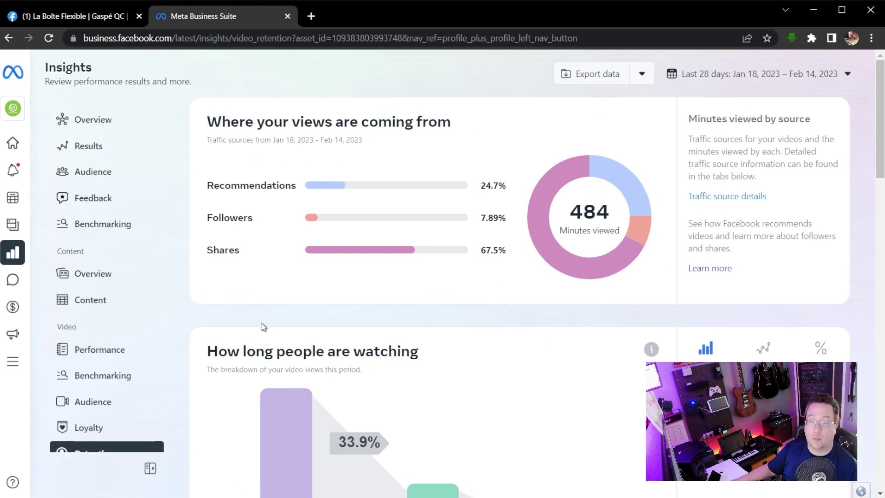
{"action": "left_click", "coordinate": [234, 248]}
{"action": "left_click", "coordinate": [230, 218]}
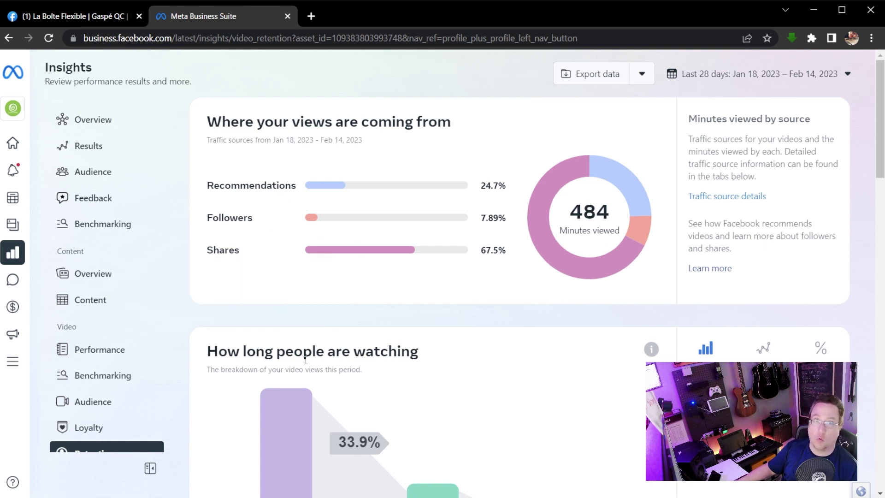